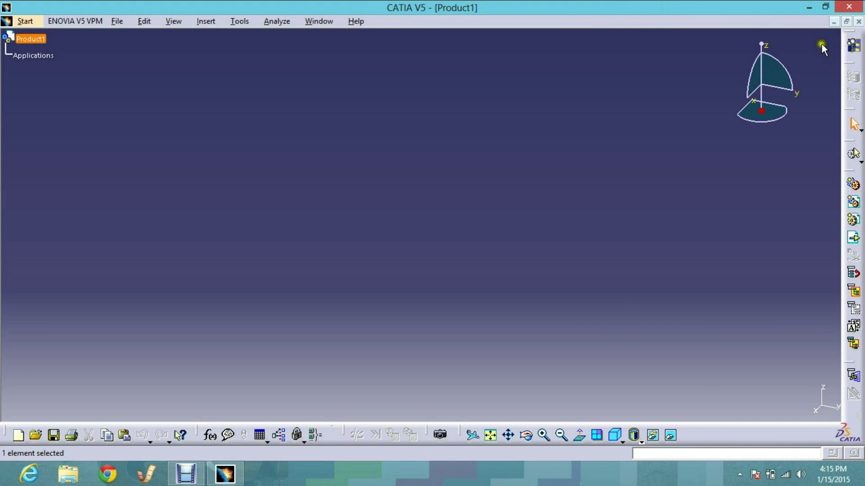
# Step: Rearrange the Product1 document window and browse the Start menu's ENOVIA commands without choosing one
pyautogui.click(847, 22)
pyautogui.moveTo(498, 39); pyautogui.dragTo(514, 119)
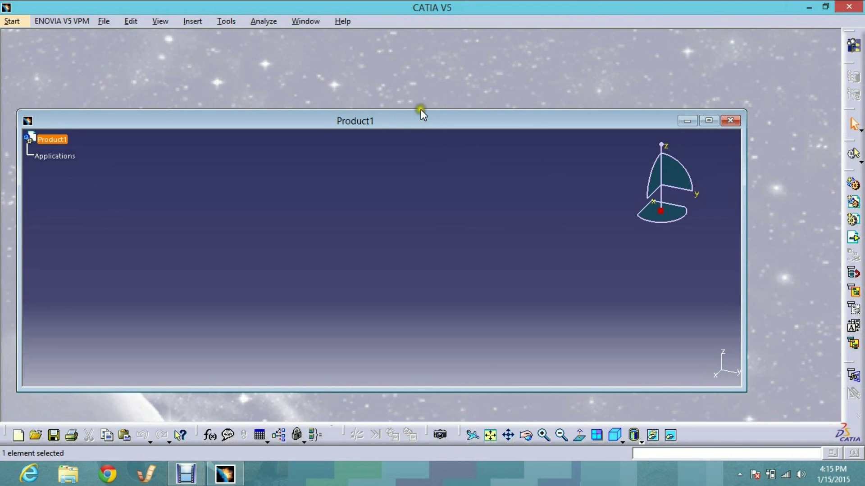
pyautogui.click(706, 121)
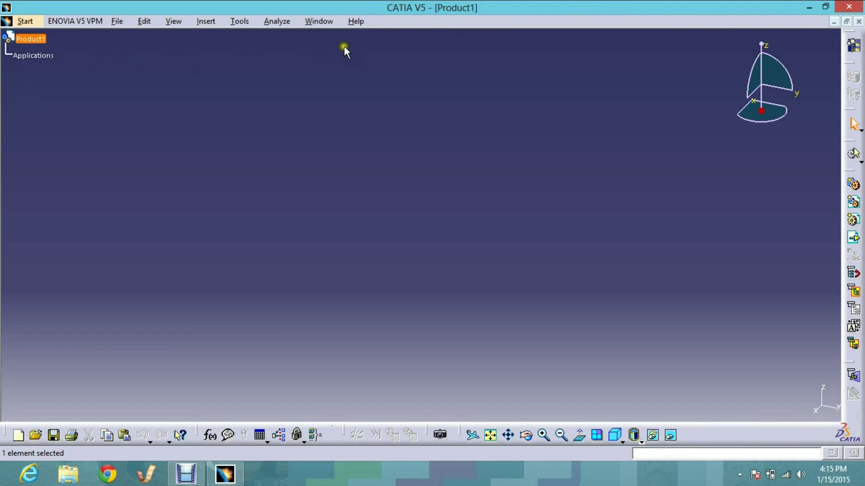
pyautogui.click(26, 21)
pyautogui.moveTo(74, 21)
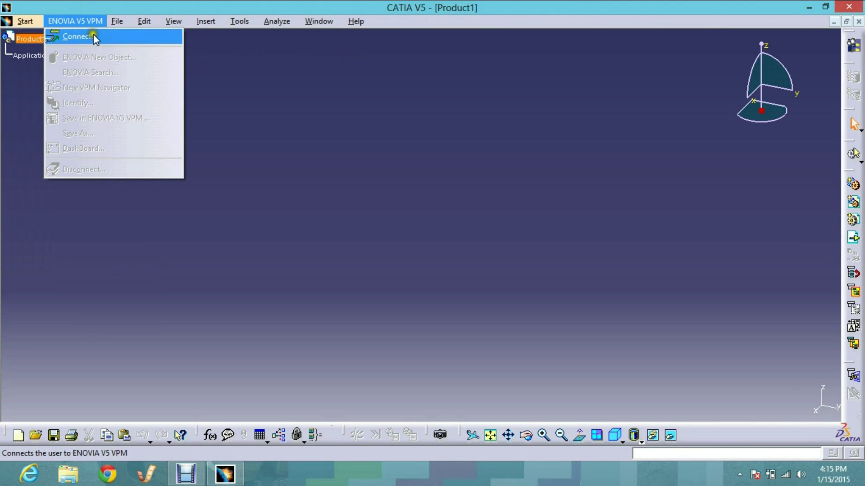
pyautogui.click(502, 121)
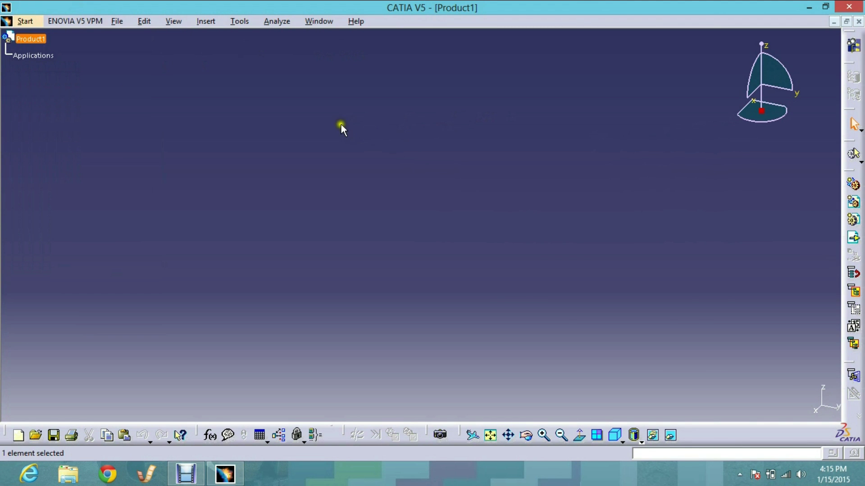
# Step: Switch to the Sketcher workbench via Start > Mechanical Design, creating the new Part1
pyautogui.click(25, 21)
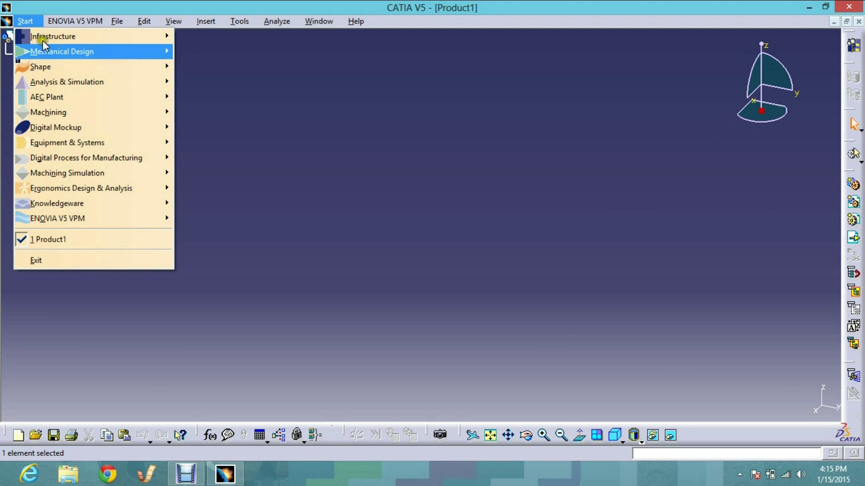
pyautogui.moveTo(54, 52)
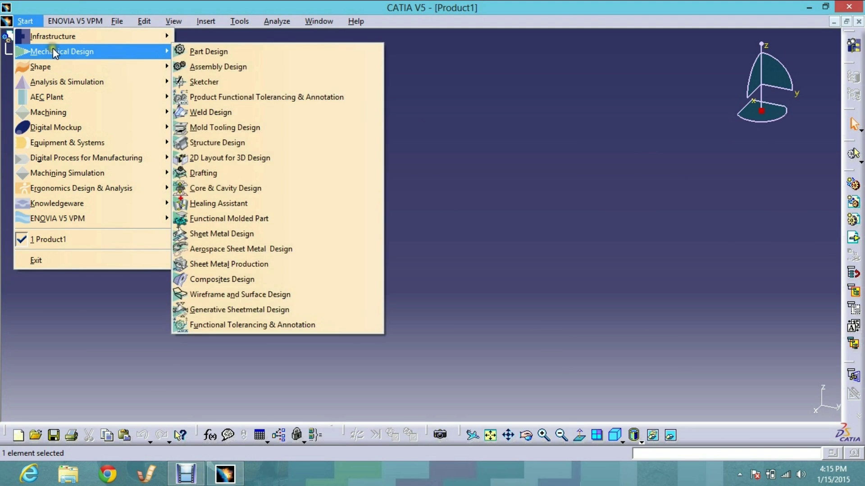
pyautogui.click(256, 81)
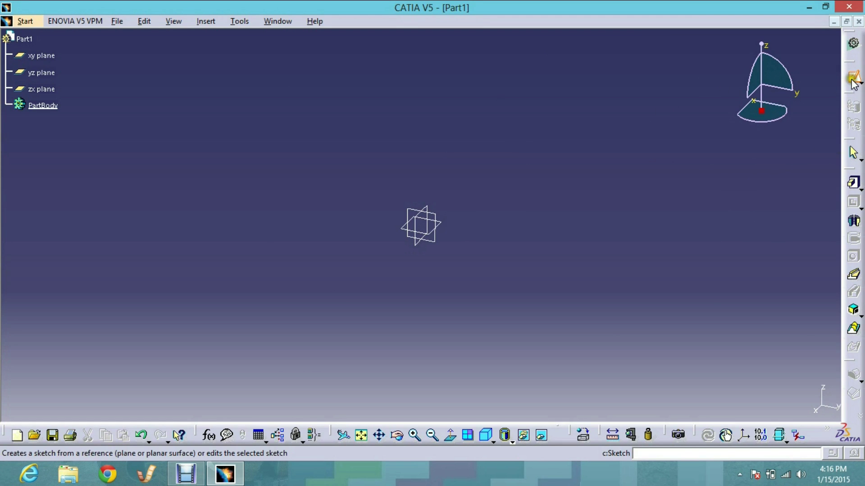
# Step: Create a new sketch on Part1's xy plane, viewed face-on with its H and V axes
pyautogui.click(832, 69)
pyautogui.moveTo(833, 69)
pyautogui.mouseDown()
pyautogui.moveTo(708, 140)
pyautogui.moveTo(663, 153)
pyautogui.mouseUp()
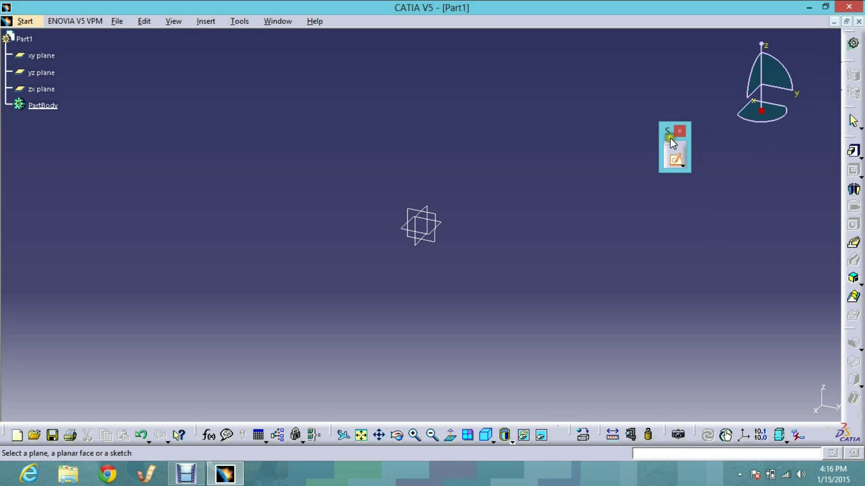
pyautogui.moveTo(665, 131)
pyautogui.mouseDown()
pyautogui.moveTo(840, 70)
pyautogui.moveTo(853, 75)
pyautogui.mouseUp()
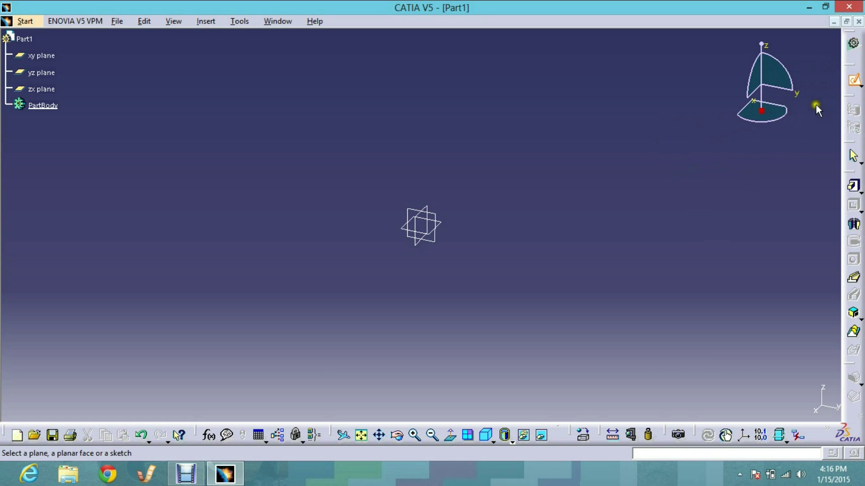
pyautogui.click(854, 83)
pyautogui.click(39, 74)
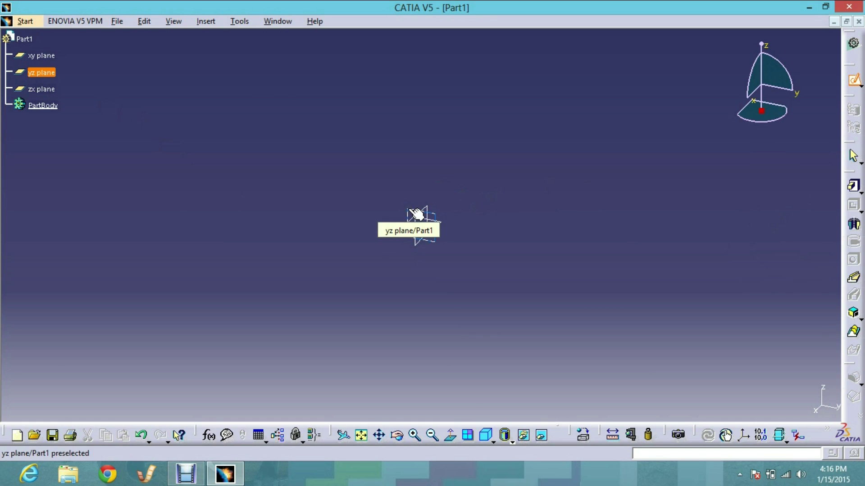
pyautogui.click(56, 56)
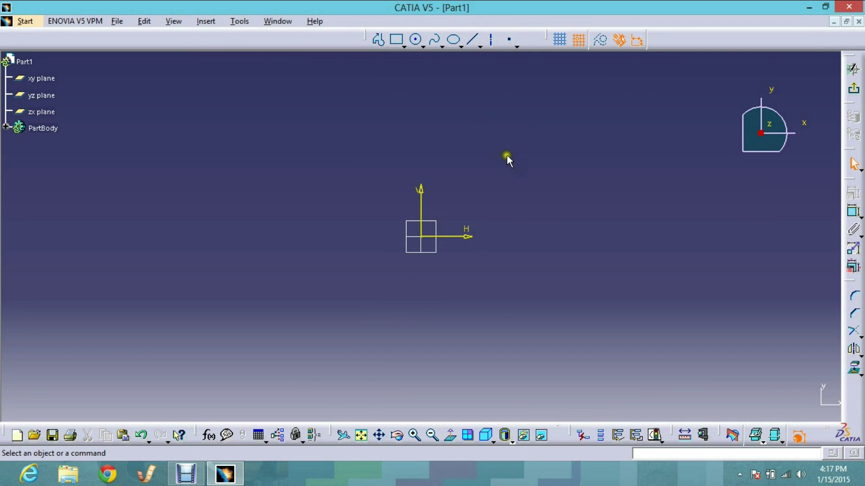
# Step: Draw a short horizontal practice line starting at H -170, V 0
pyautogui.moveTo(366, 28); pyautogui.dragTo(346, 93)
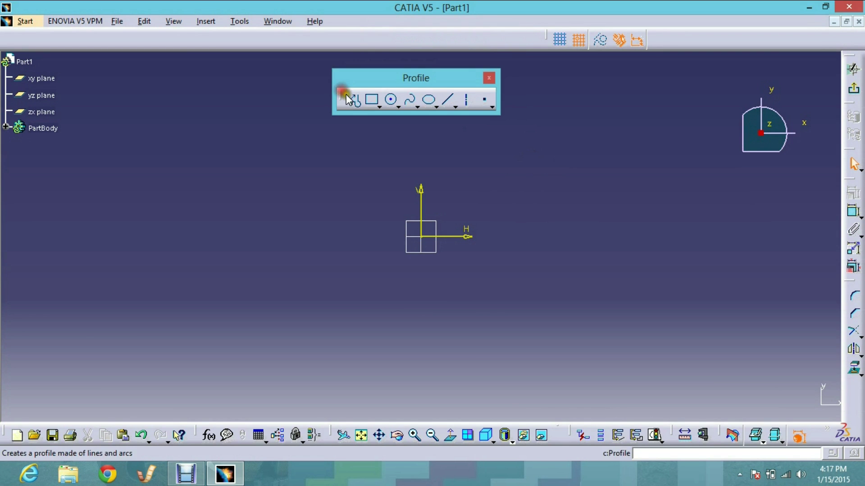
pyautogui.moveTo(401, 78); pyautogui.dragTo(402, 32)
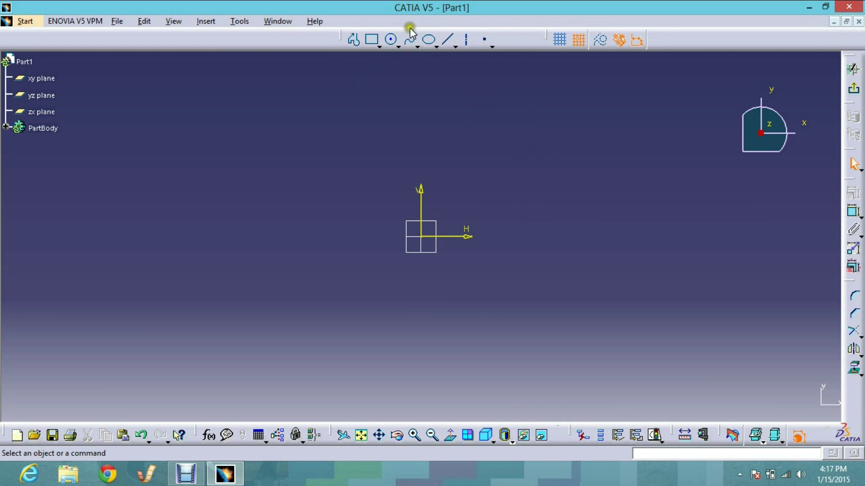
pyautogui.click(449, 42)
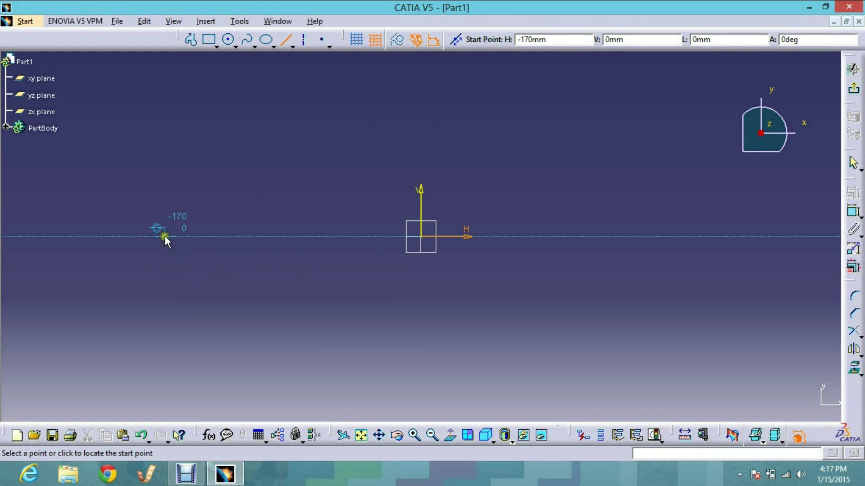
pyautogui.click(164, 237)
pyautogui.click(210, 237)
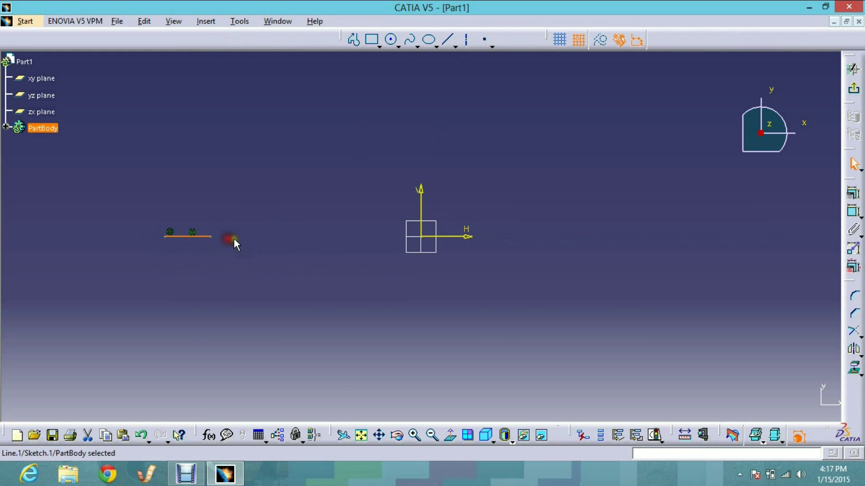
pyautogui.click(239, 210)
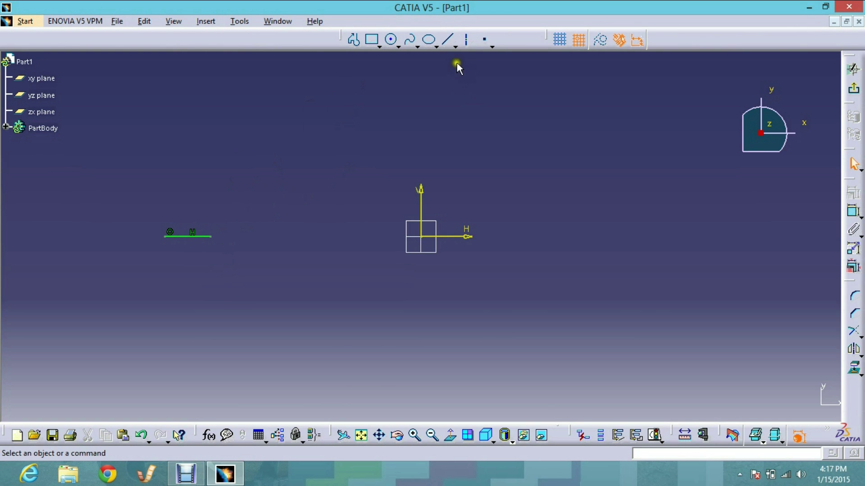
# Step: Draw a tilted practice ellipse centred at H -100, V 40
pyautogui.click(429, 45)
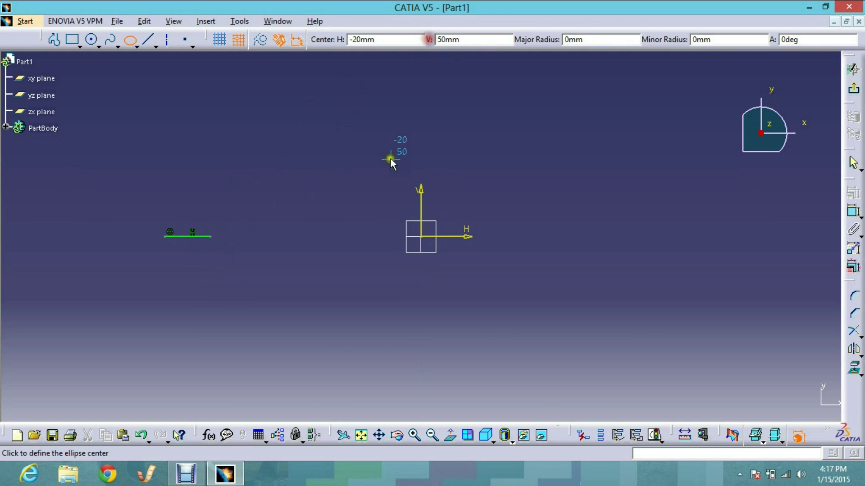
pyautogui.click(271, 176)
pyautogui.click(388, 203)
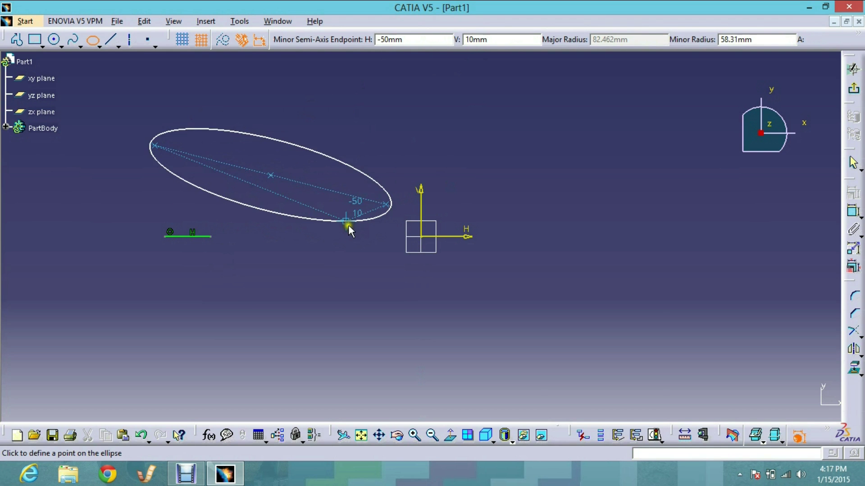
pyautogui.click(348, 225)
# Step: Draw a practice rectangle and a circle whose radius reaches the rectangle's bottom edge
pyautogui.click(374, 39)
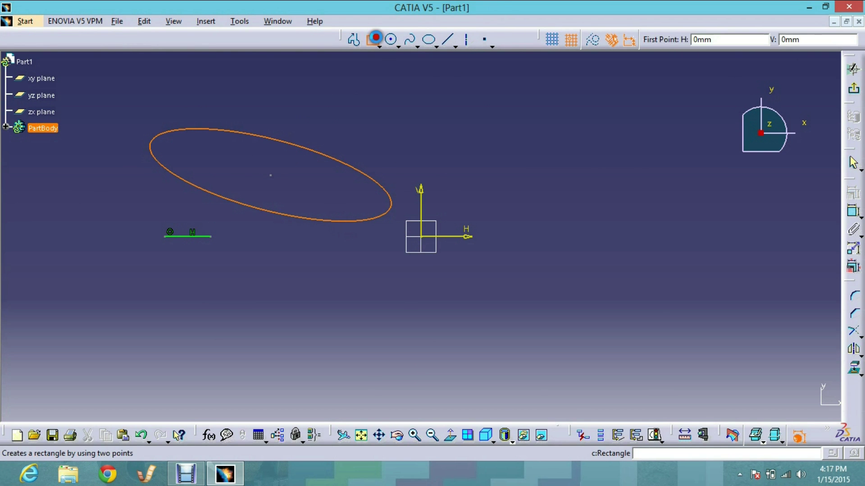
pyautogui.click(451, 129)
pyautogui.click(632, 190)
pyautogui.click(394, 40)
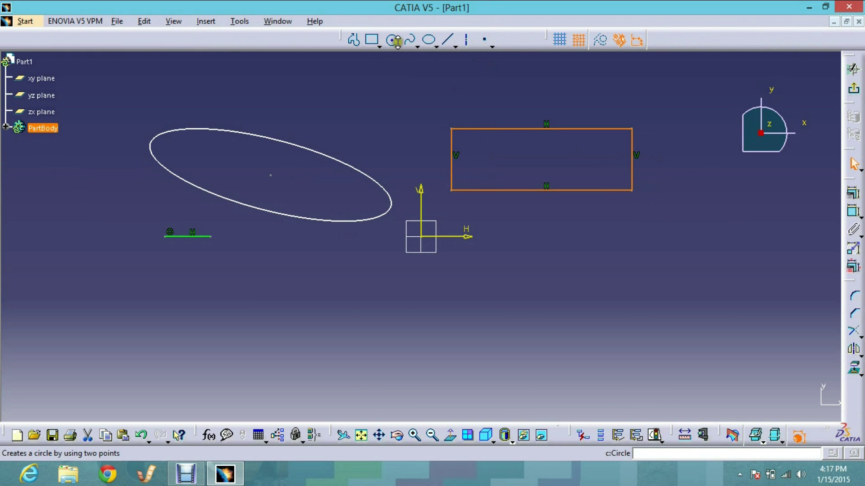
pyautogui.click(395, 40)
pyautogui.click(421, 145)
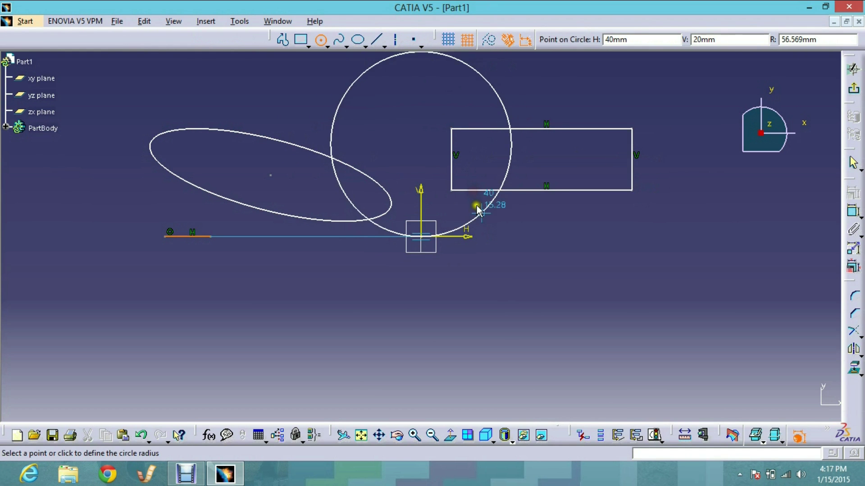
pyautogui.click(470, 186)
# Step: Draw an open five-point zigzag profile across the lower right of the sketch
pyautogui.click(350, 40)
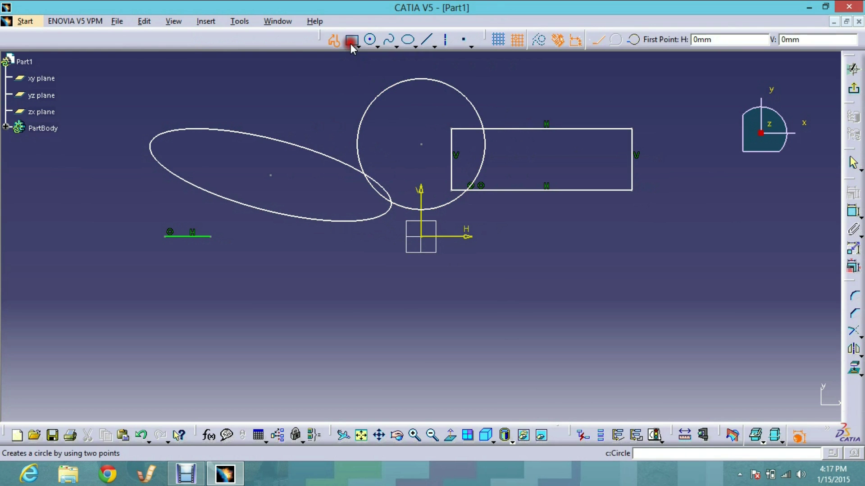
pyautogui.click(375, 314)
pyautogui.click(571, 283)
pyautogui.click(661, 177)
pyautogui.click(721, 235)
pyautogui.click(781, 255)
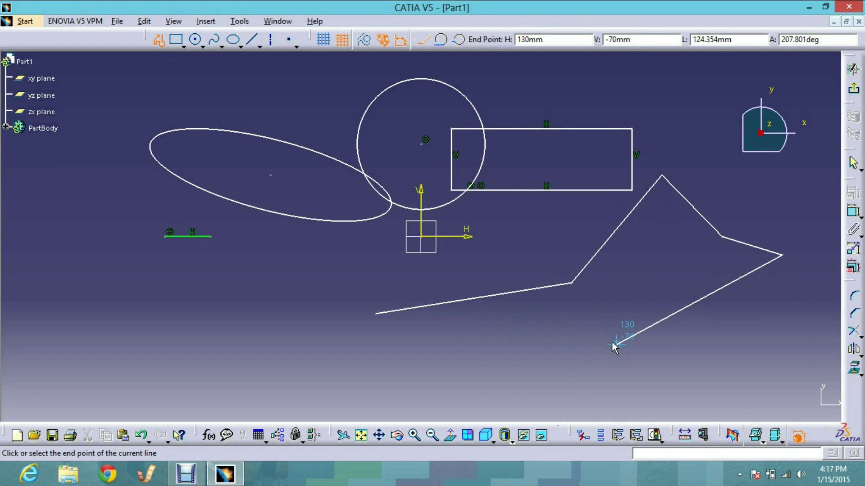
pyautogui.press('Escape')
pyautogui.click(647, 299)
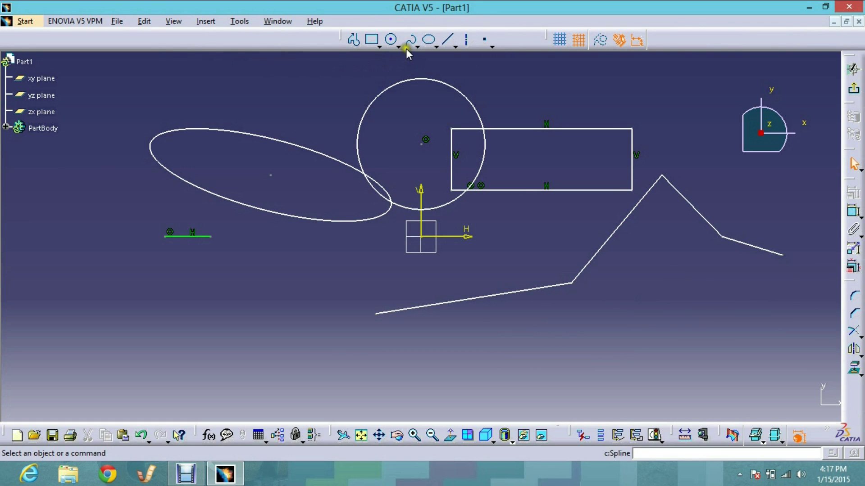
# Step: Window-select all the practice shapes and delete them, leaving the sketch empty
pyautogui.click(511, 73)
pyautogui.click(200, 347)
pyautogui.moveTo(85, 59); pyautogui.dragTo(160, 169)
pyautogui.moveTo(87, 59)
pyautogui.mouseDown()
pyautogui.moveTo(666, 263)
pyautogui.moveTo(788, 339)
pyautogui.moveTo(813, 379)
pyautogui.mouseUp()
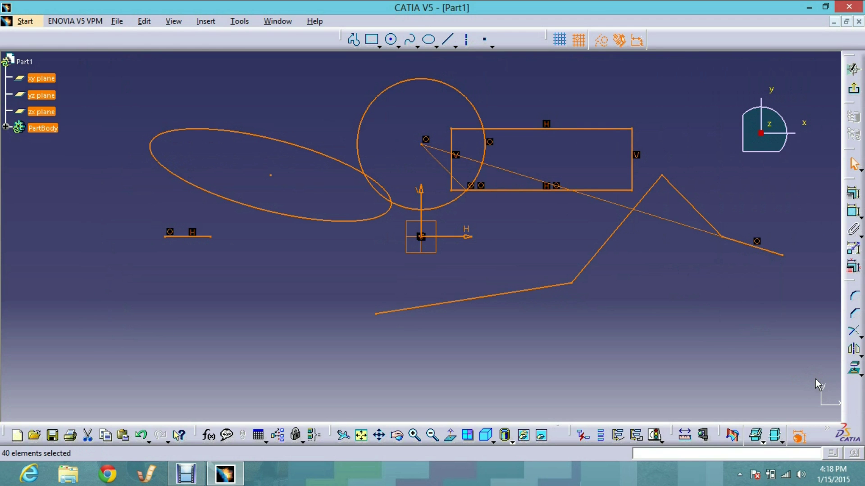
pyautogui.press('Delete')
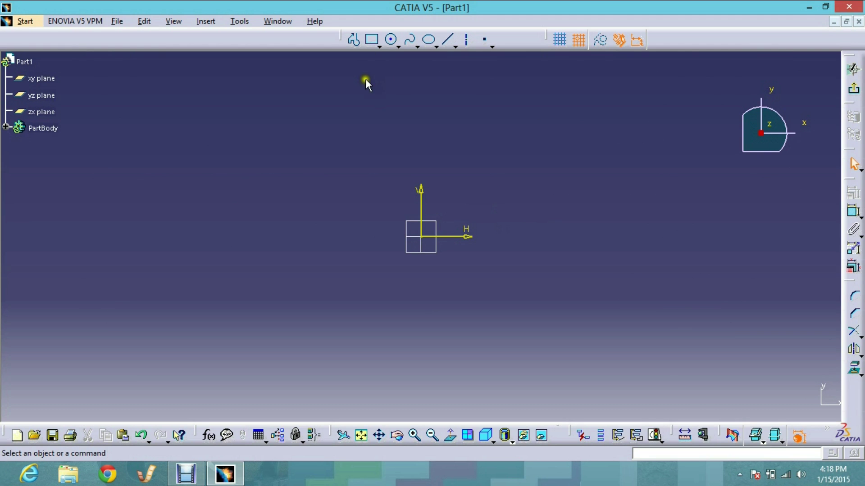
# Step: Start the car-body spline at (-190, -10), rising through (-120, 40), (-70, 60) and (-20, 100)
pyautogui.click(392, 40)
pyautogui.click(411, 41)
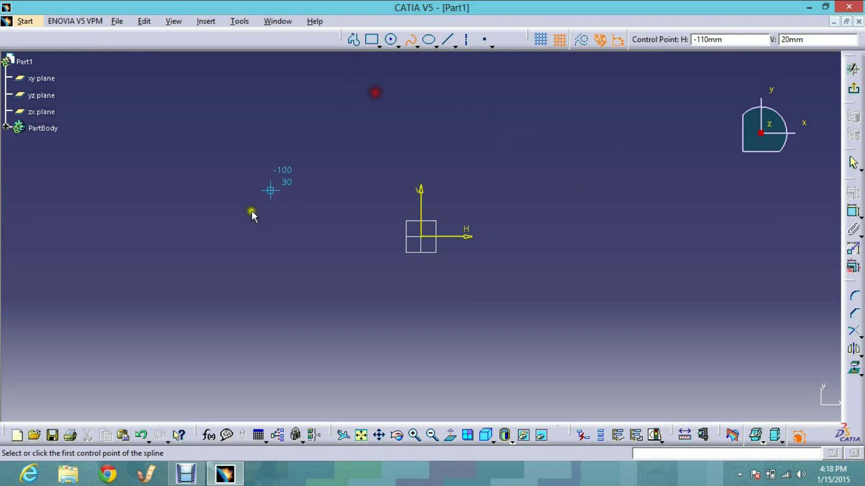
pyautogui.click(135, 252)
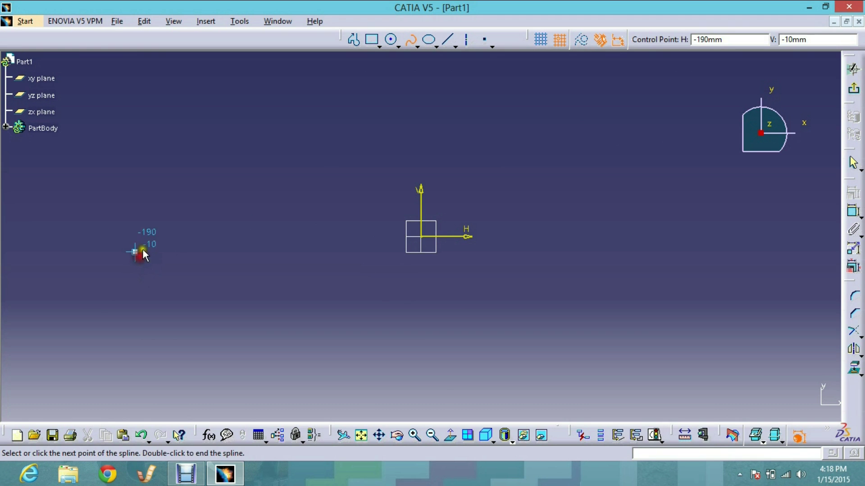
pyautogui.click(166, 221)
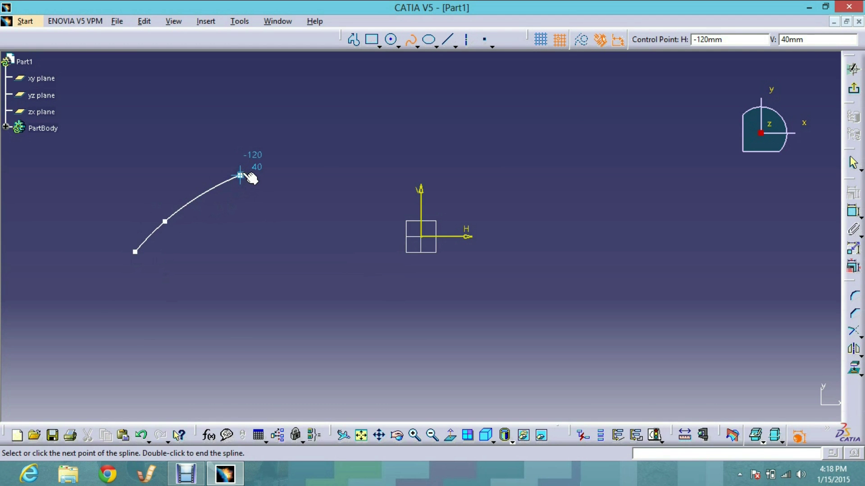
pyautogui.click(240, 175)
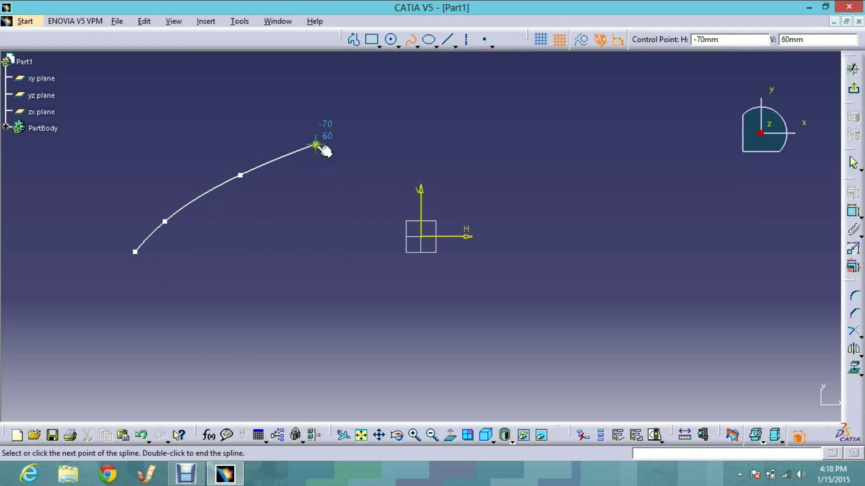
pyautogui.click(330, 129)
pyautogui.click(376, 97)
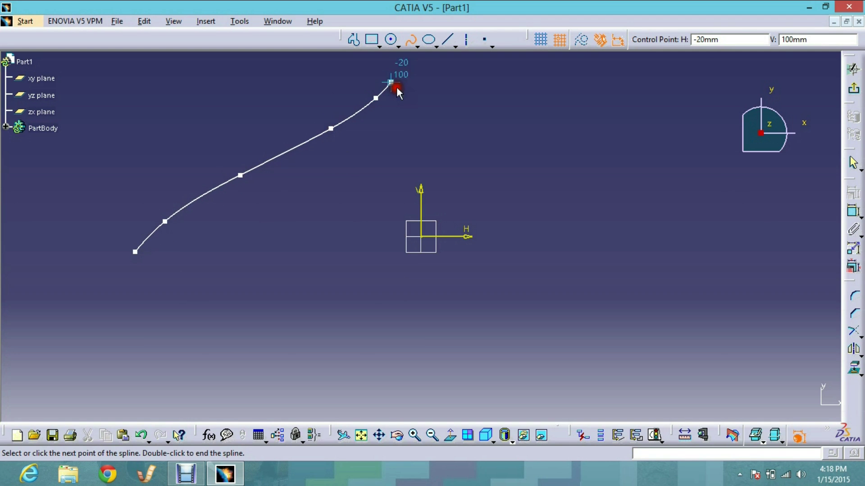
# Step: Continue the spline over the roof at (110, 110), down through (190, 40), ending at (200, -30)
pyautogui.click(586, 67)
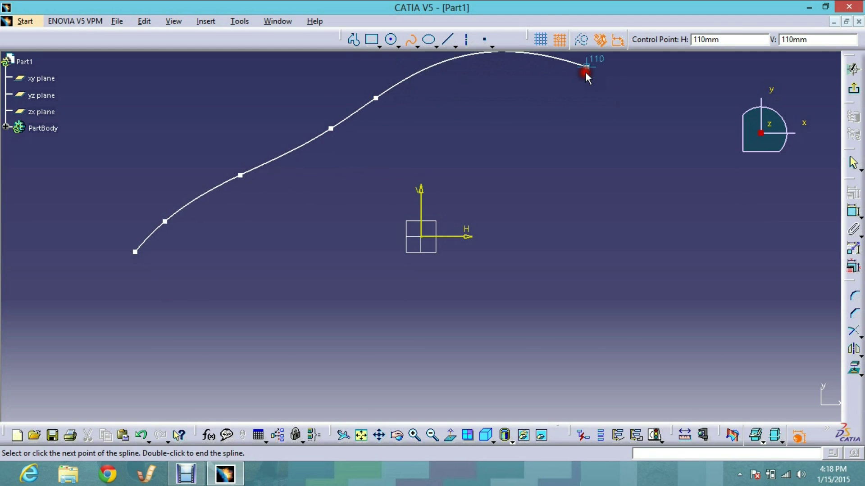
pyautogui.click(676, 67)
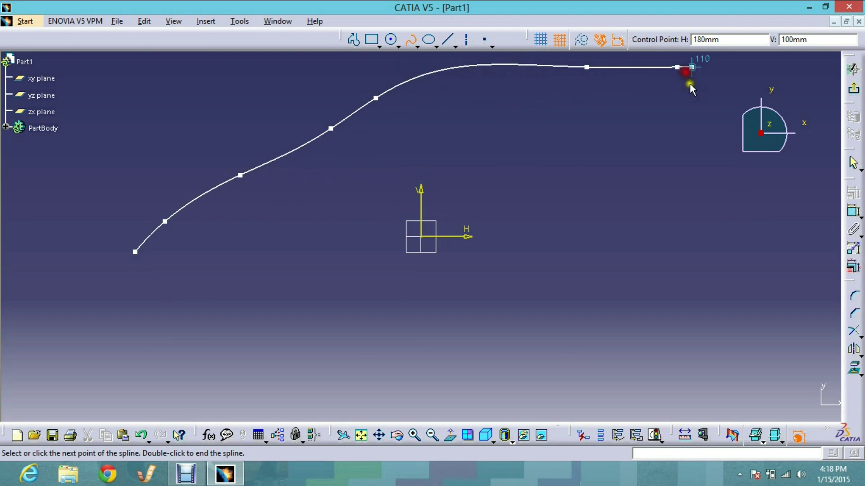
pyautogui.click(707, 175)
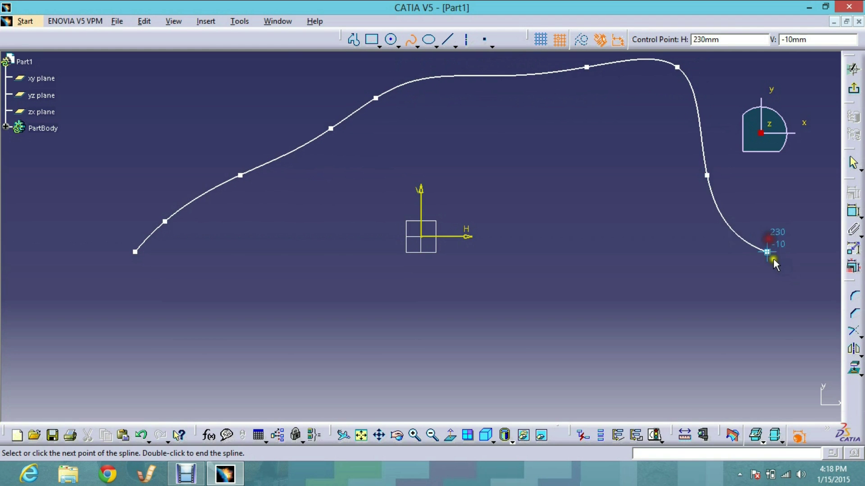
pyautogui.click(722, 284)
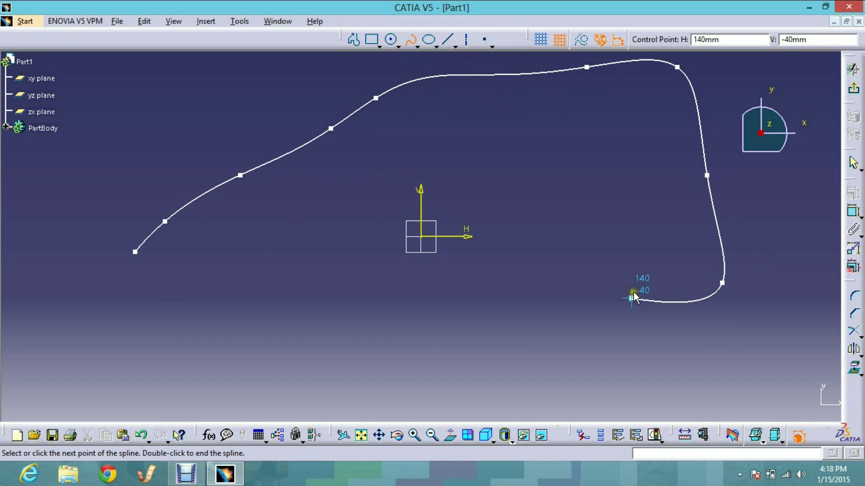
pyautogui.press('Escape')
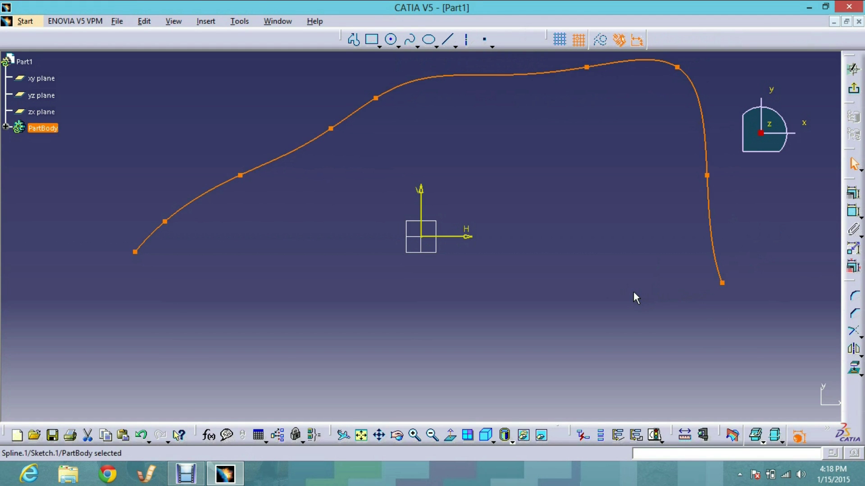
pyautogui.click(606, 281)
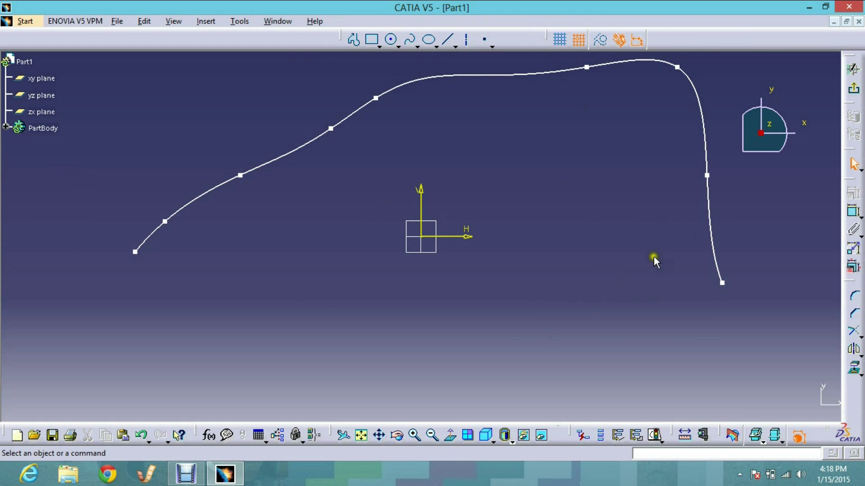
# Step: Draw horizontal lines inward from both spline ends, the front one 50 mm long
pyautogui.click(444, 43)
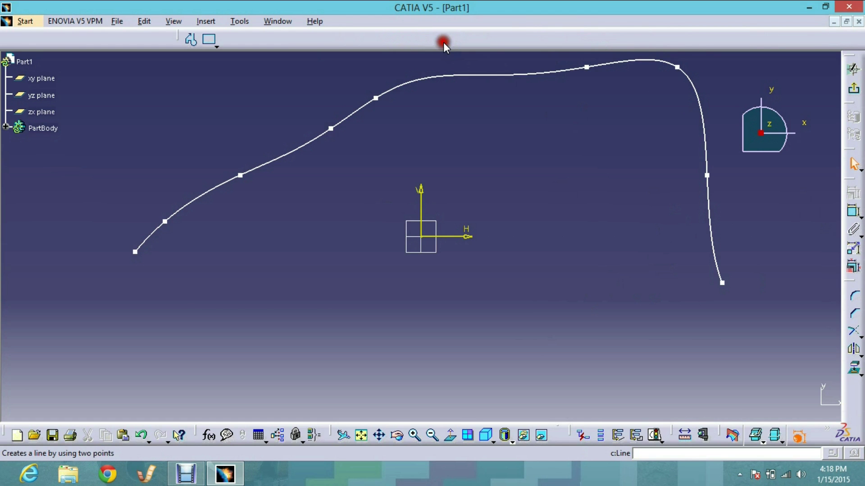
pyautogui.click(135, 251)
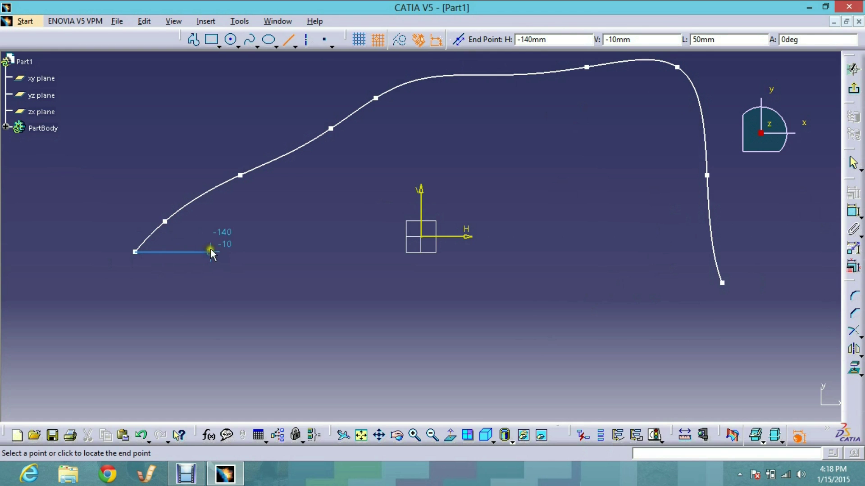
pyautogui.click(210, 252)
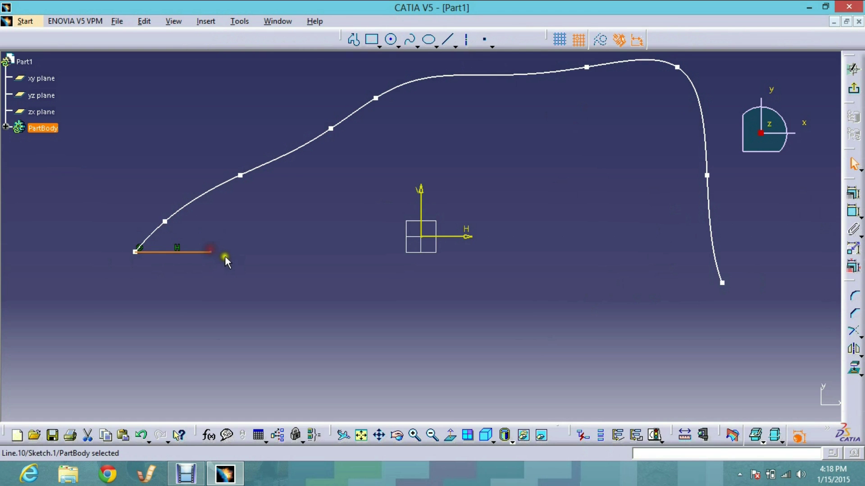
pyautogui.click(447, 40)
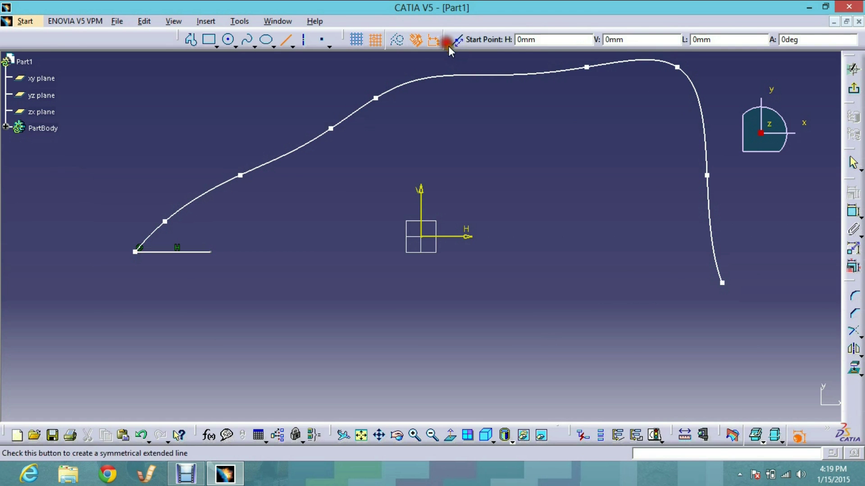
pyautogui.click(722, 283)
pyautogui.click(632, 284)
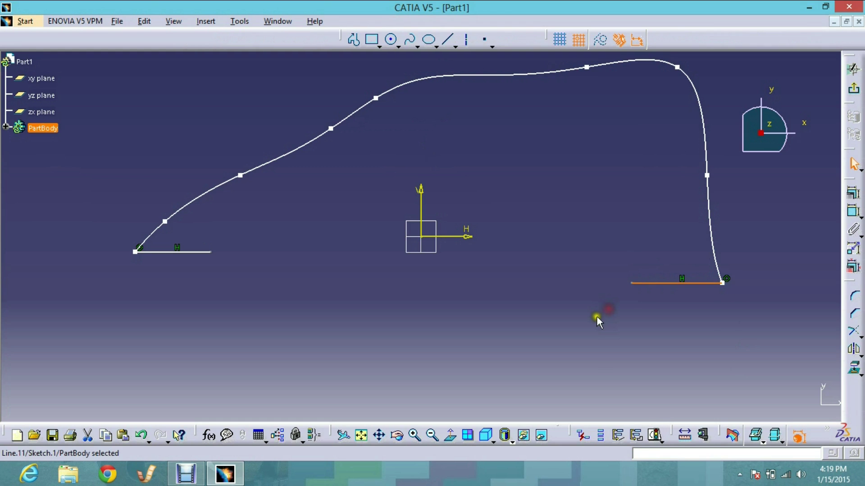
pyautogui.click(682, 320)
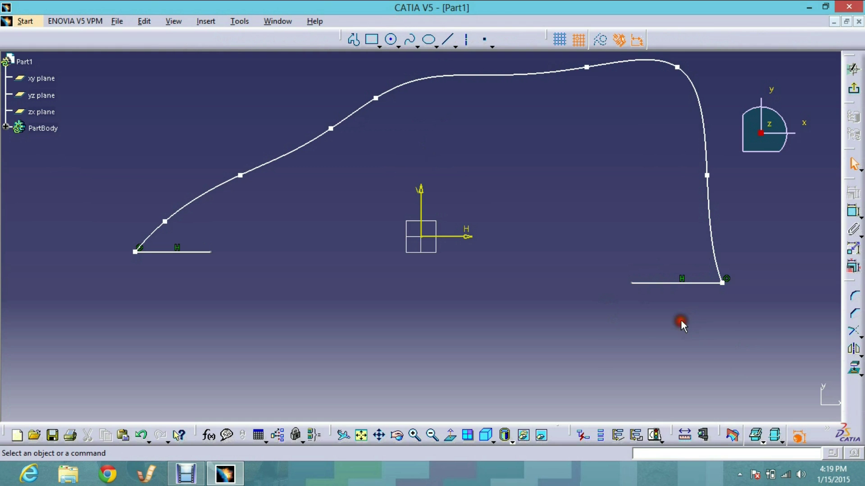
# Step: Add the large front wheel circle and raise the rear line's end level with the front line
pyautogui.click(391, 39)
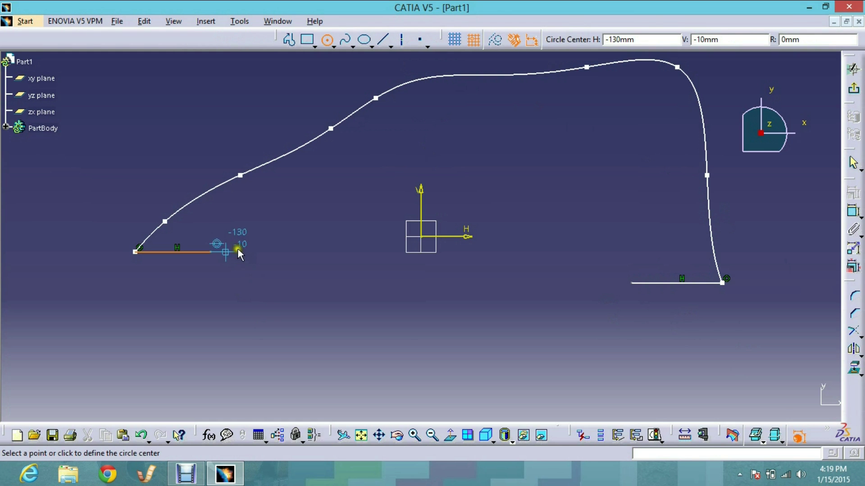
pyautogui.click(270, 252)
pyautogui.click(324, 247)
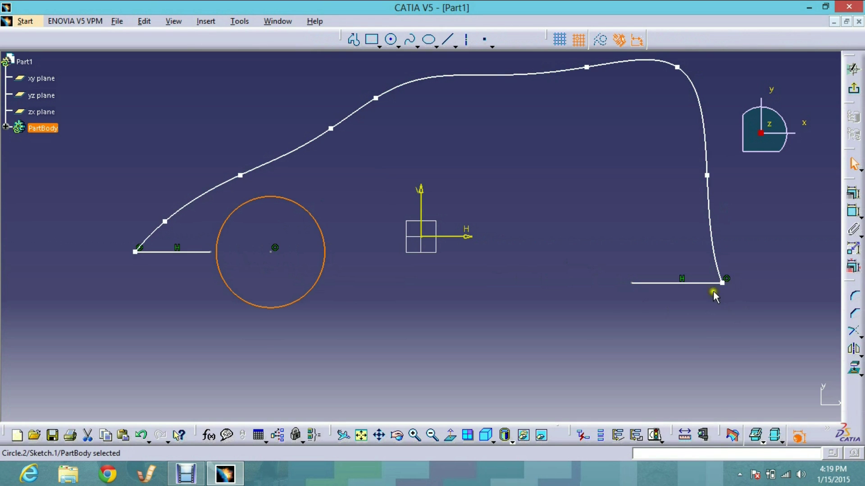
pyautogui.moveTo(723, 284); pyautogui.dragTo(737, 251)
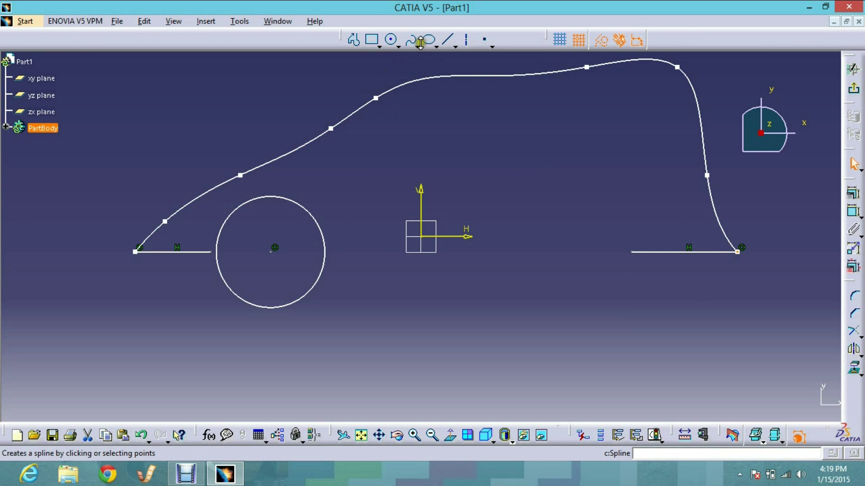
# Step: Draw a matching wheel circle, radius about 36 mm, centred at H 50, V -10
pyautogui.click(391, 39)
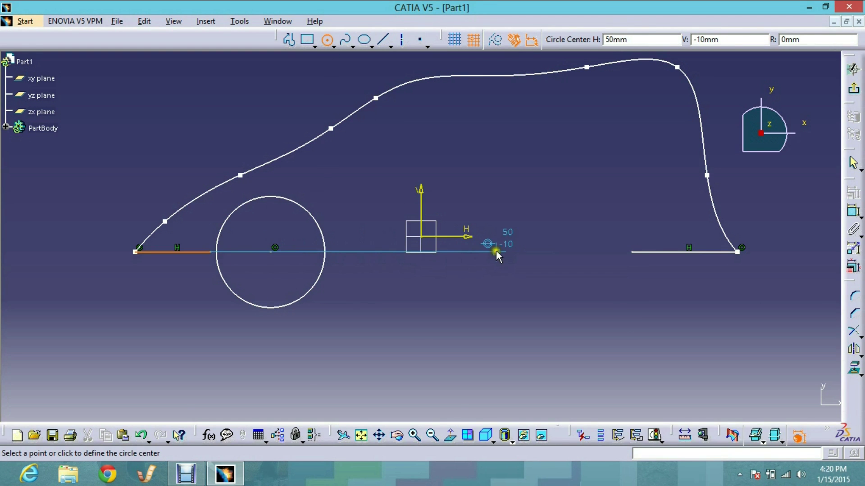
pyautogui.click(496, 250)
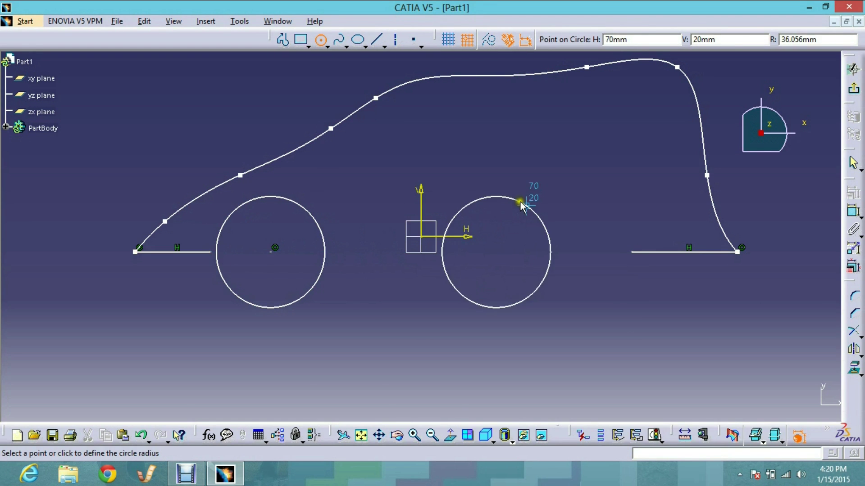
pyautogui.click(523, 202)
pyautogui.click(563, 305)
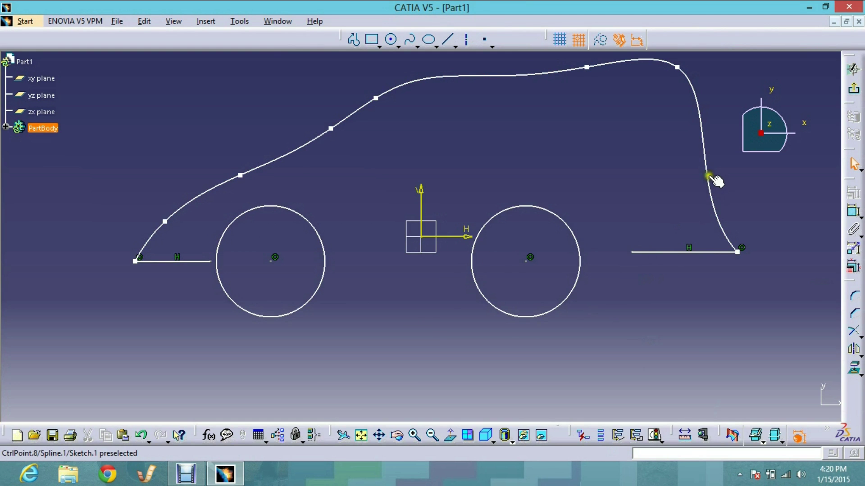
# Step: Reshape the body spline by dragging its rear, windshield and roof-corner control points
pyautogui.moveTo(707, 175); pyautogui.dragTo(723, 160)
pyautogui.click(748, 328)
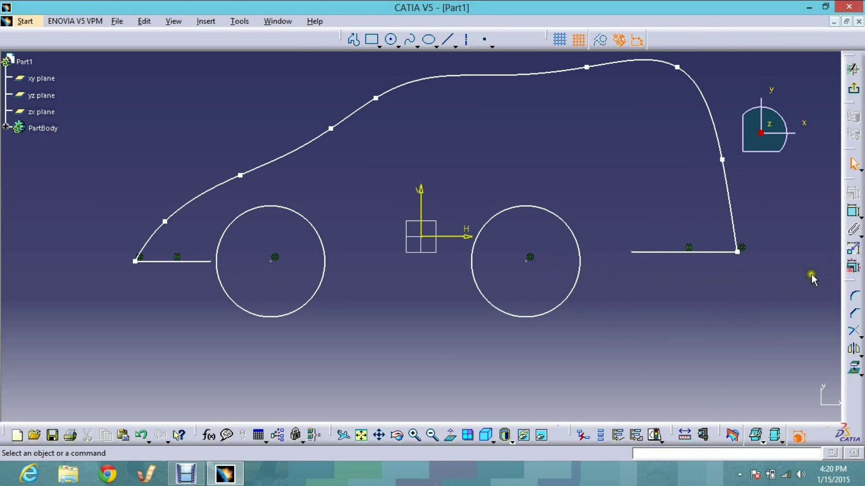
pyautogui.click(661, 309)
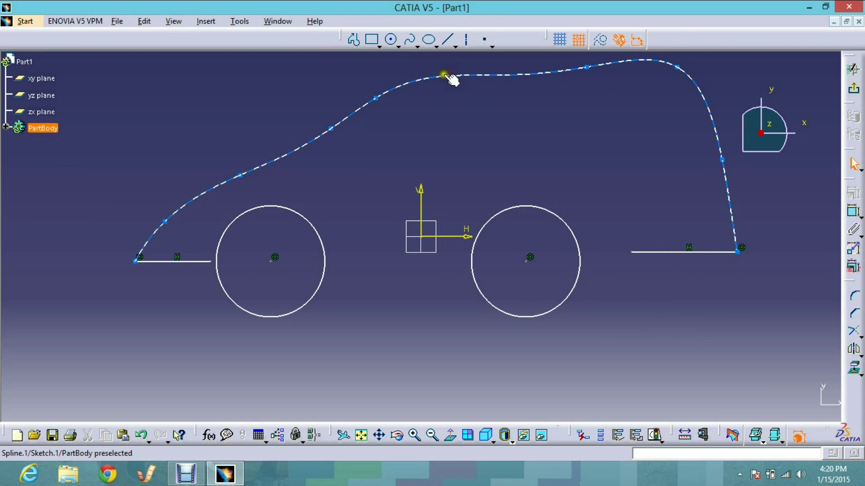
pyautogui.moveTo(376, 102); pyautogui.dragTo(432, 70)
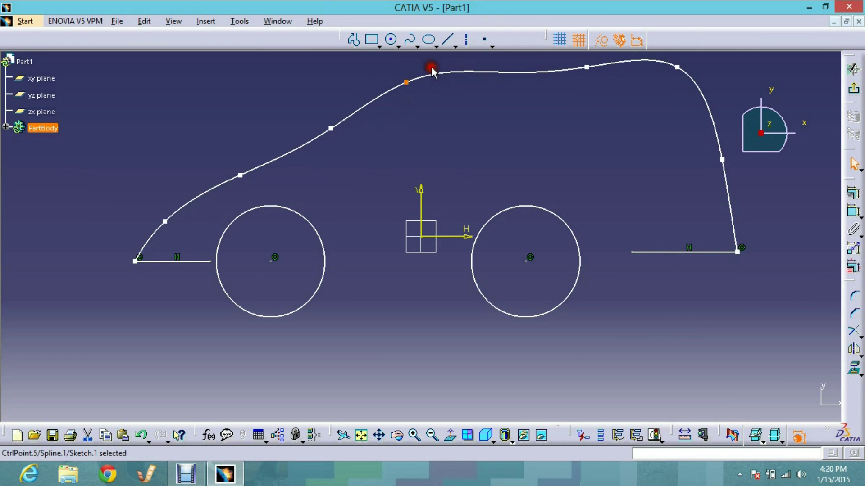
pyautogui.click(679, 70)
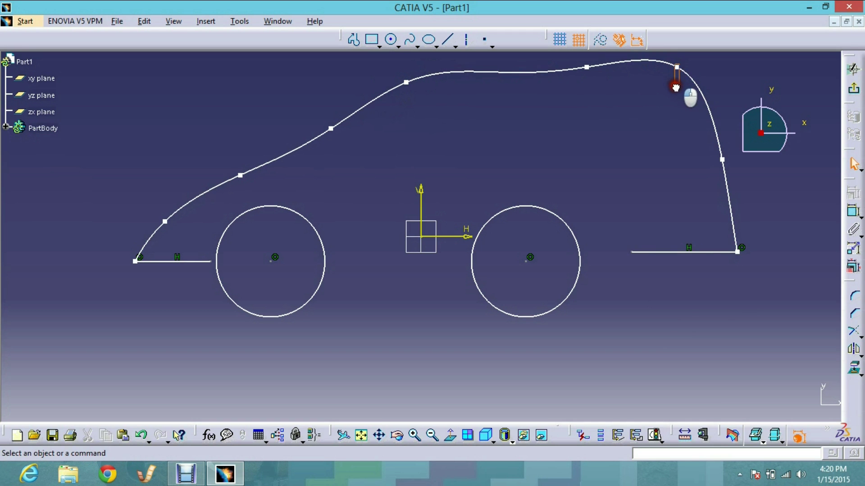
pyautogui.moveTo(680, 67); pyautogui.dragTo(678, 84)
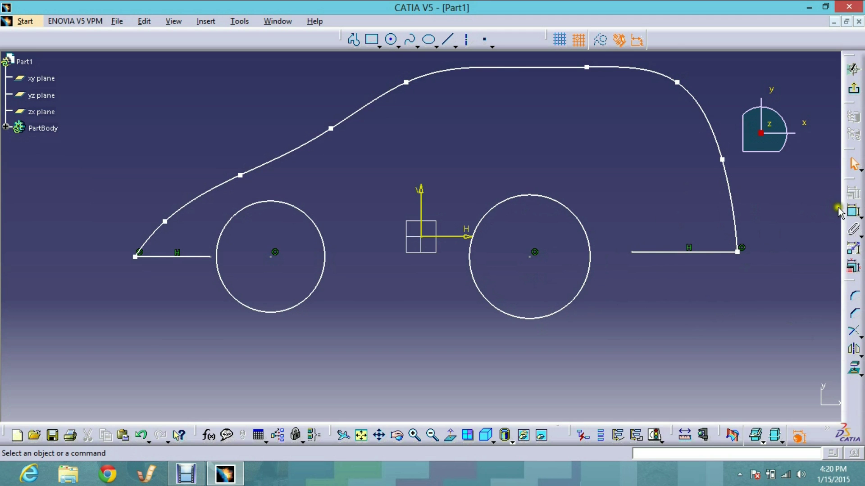
pyautogui.click(851, 213)
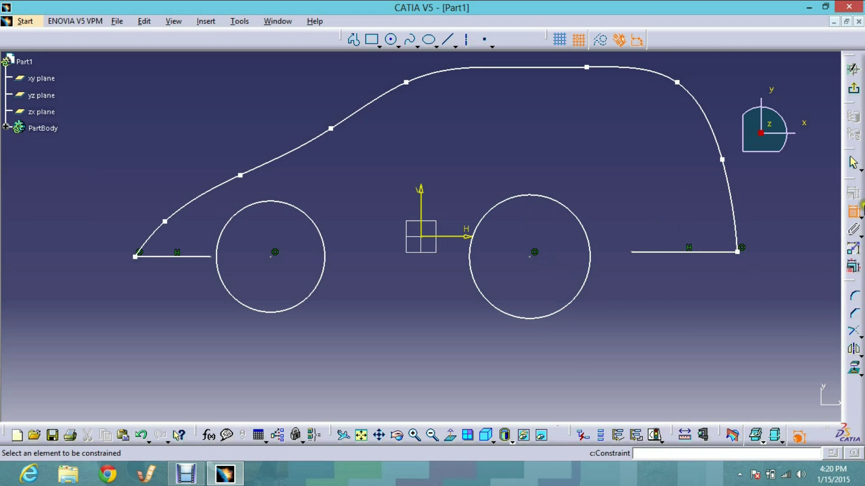
# Step: Add a diameter dimension to the right wheel circle, first setting it to 30 mm
pyautogui.click(537, 199)
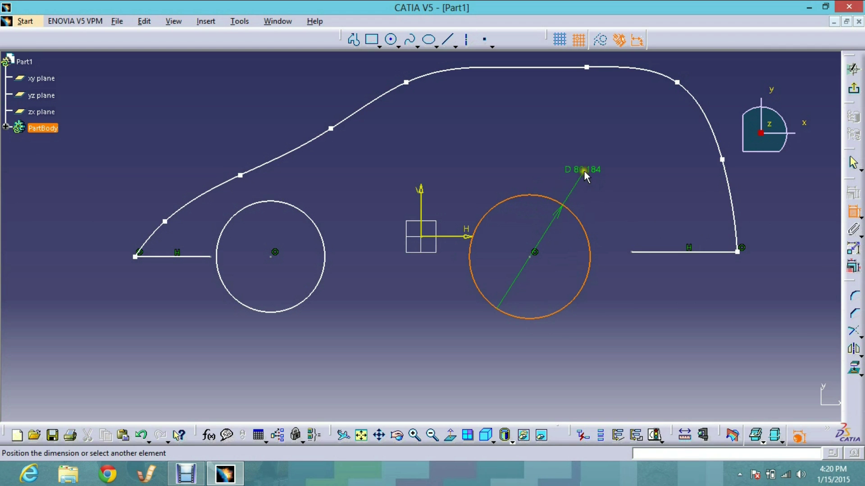
pyautogui.click(648, 324)
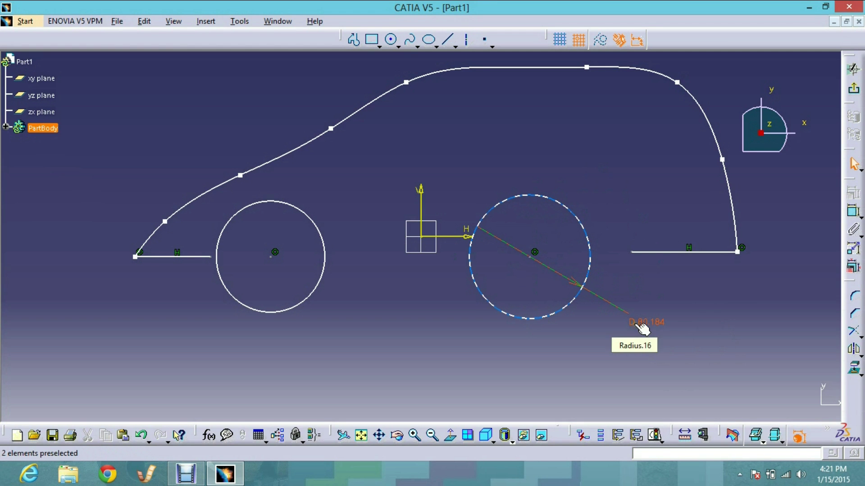
pyautogui.doubleClick(645, 328)
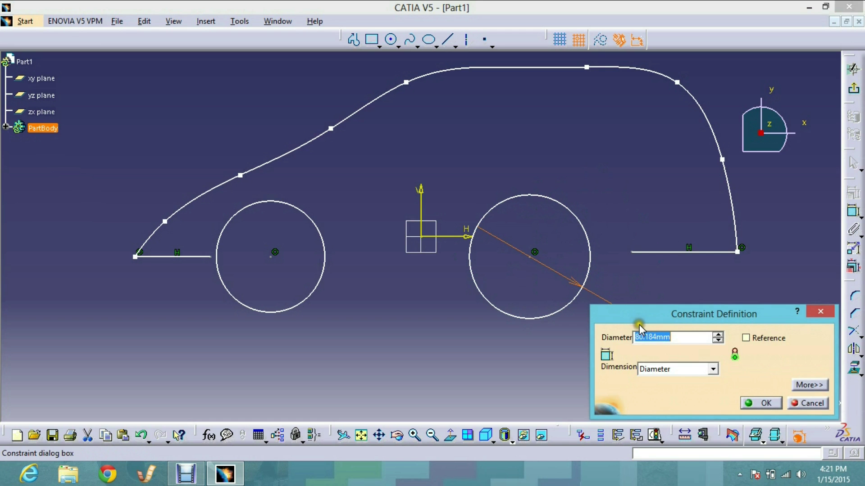
pyautogui.write('30')
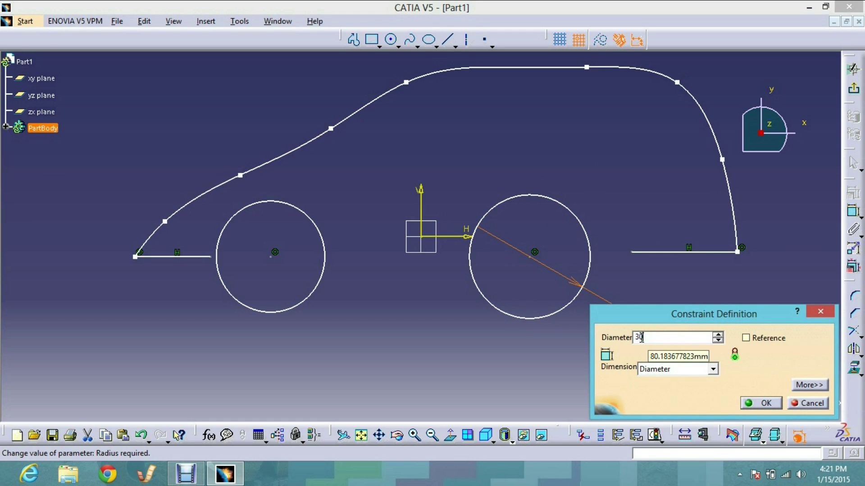
pyautogui.press('Return')
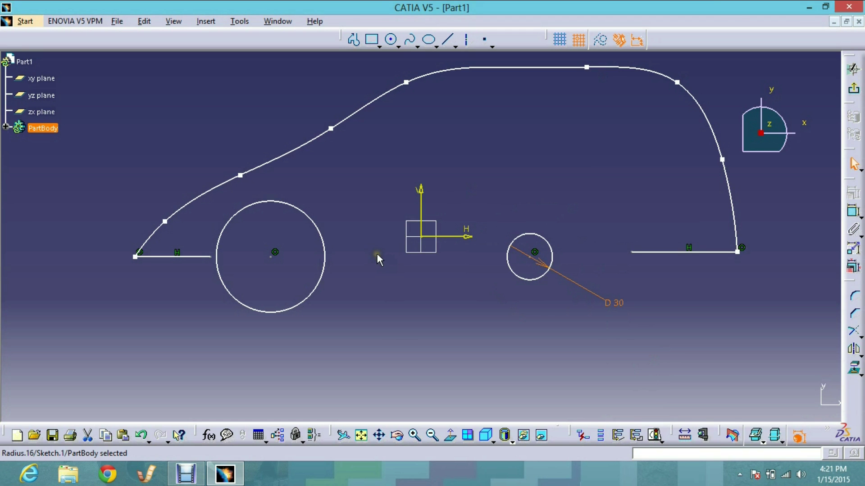
# Step: Change the right wheel's diameter to 60 mm and move the circle further right
pyautogui.doubleClick(535, 240)
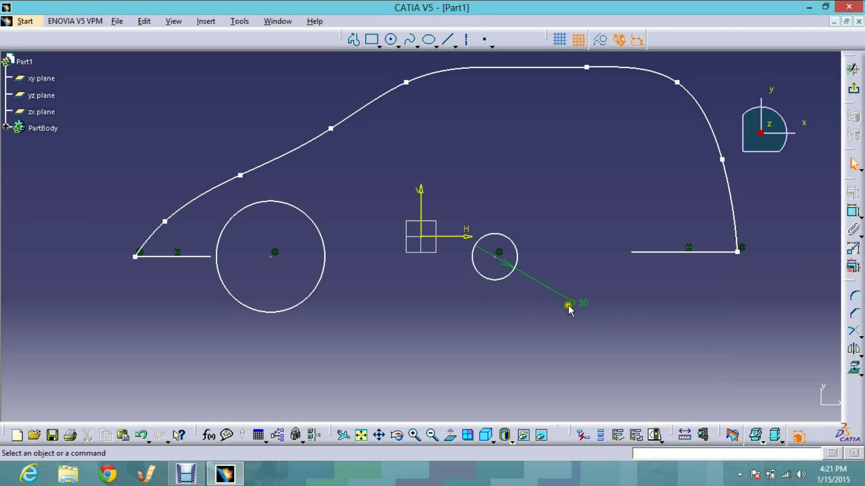
pyautogui.doubleClick(573, 303)
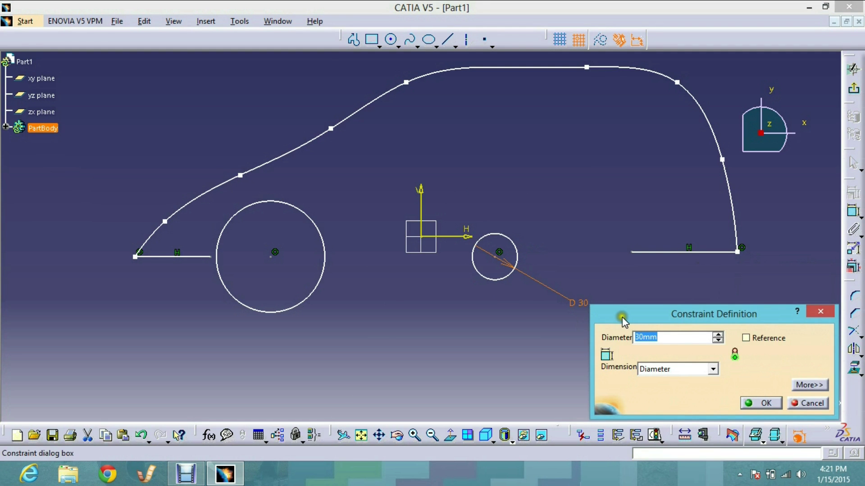
pyautogui.write('60')
pyautogui.press('Return')
pyautogui.click(697, 333)
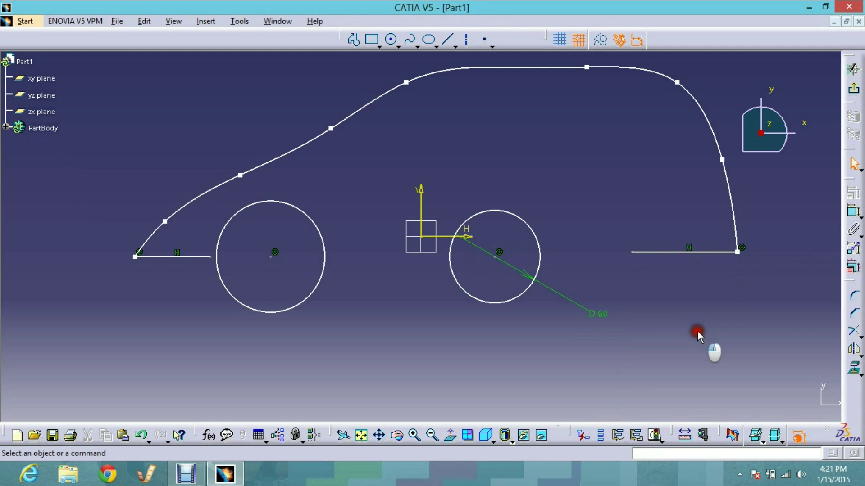
pyautogui.click(490, 213)
pyautogui.moveTo(491, 214); pyautogui.dragTo(545, 207)
pyautogui.click(482, 333)
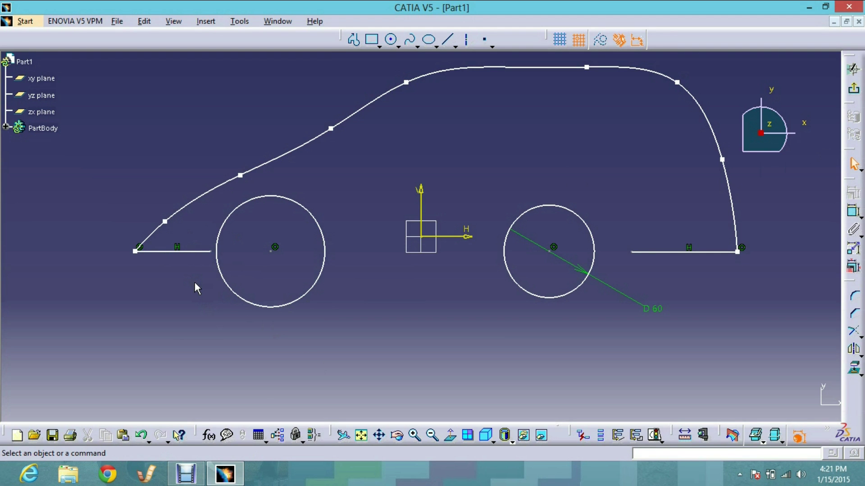
pyautogui.click(211, 252)
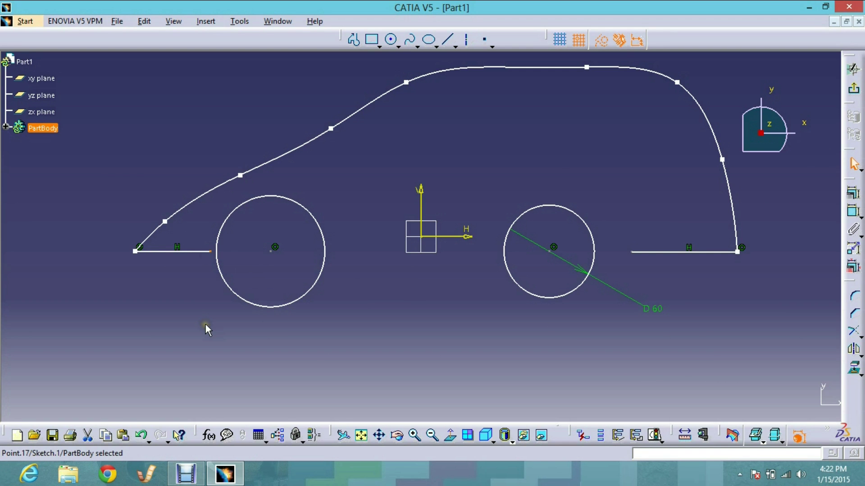
# Step: Constrain the left wheel circle coincident with the front ground line's inner end
pyautogui.keyDown('ctrl'); pyautogui.click(218, 244); pyautogui.keyUp('ctrl')
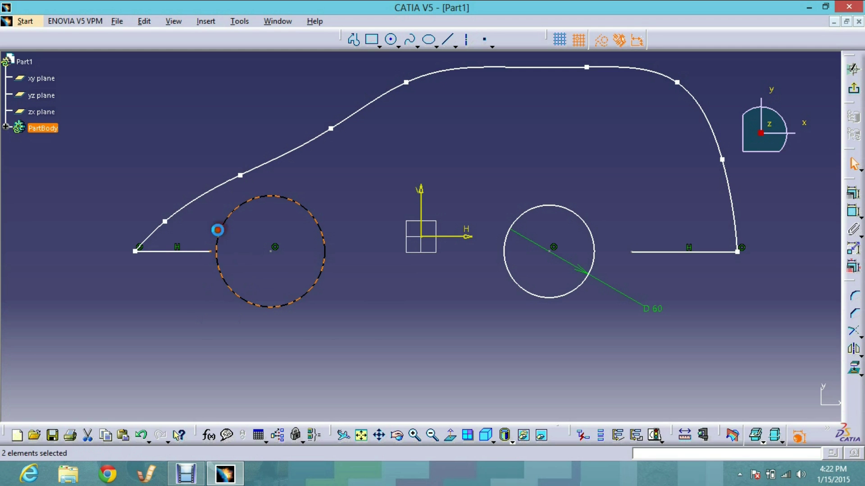
pyautogui.click(853, 193)
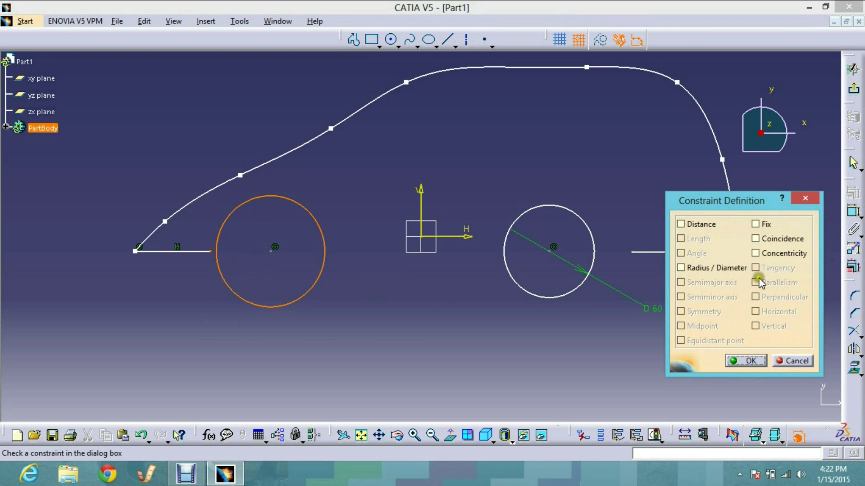
pyautogui.click(756, 238)
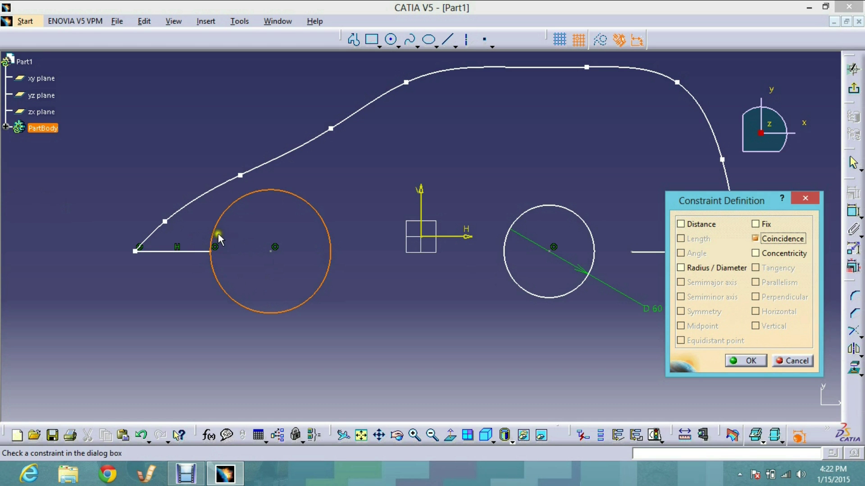
pyautogui.click(746, 360)
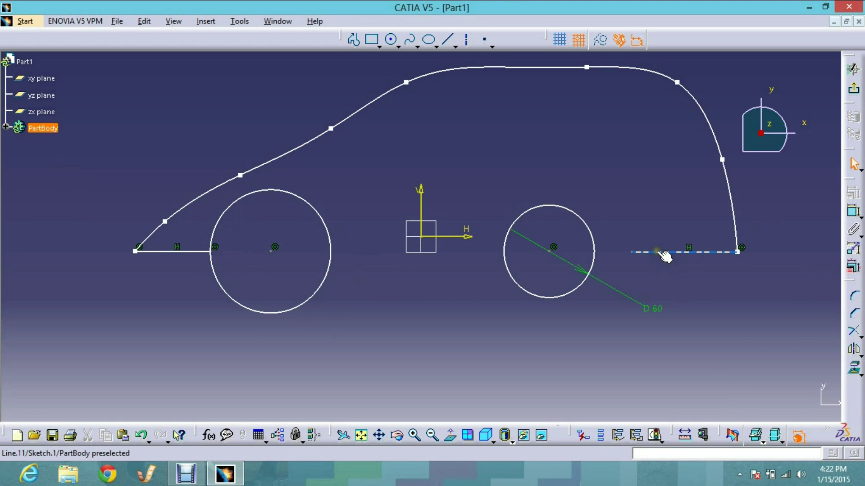
# Step: Constrain the right wheel circle coincident with the rear ground line's inner end
pyautogui.click(632, 253)
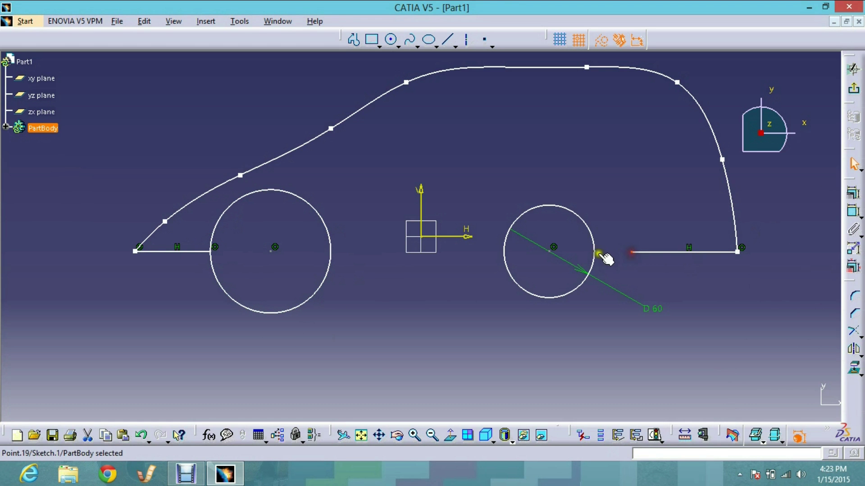
pyautogui.keyDown('ctrl'); pyautogui.click(599, 235); pyautogui.keyUp('ctrl')
pyautogui.click(854, 192)
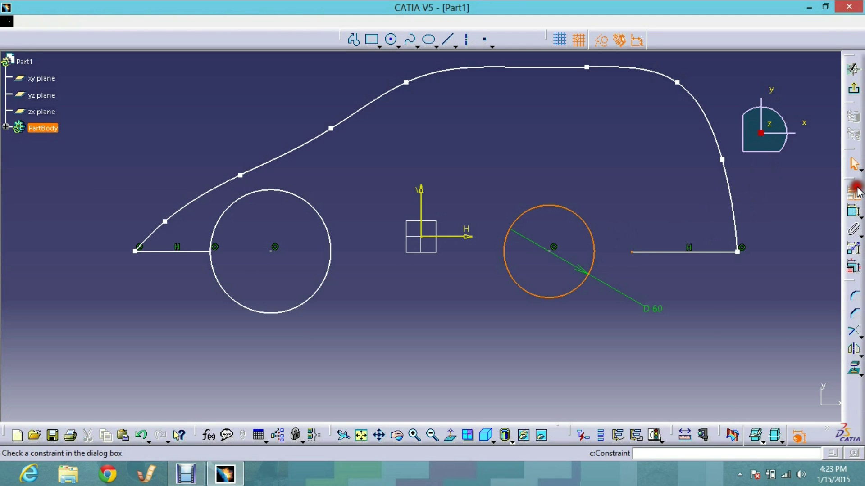
pyautogui.click(755, 239)
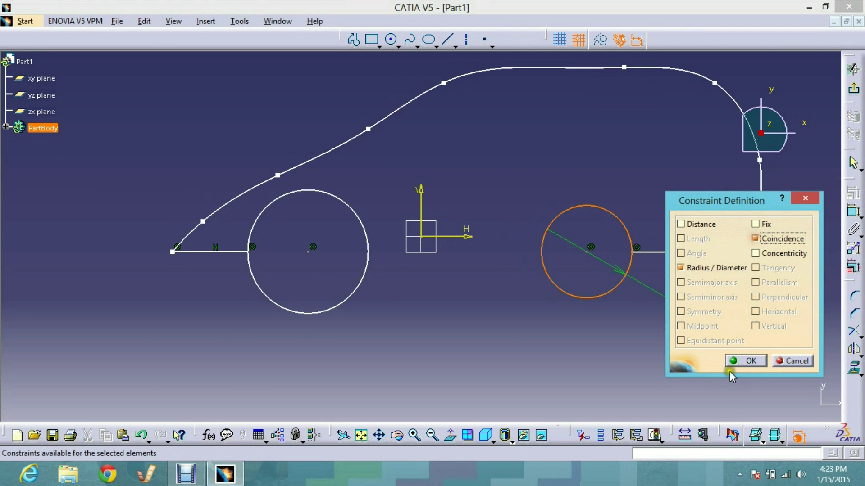
pyautogui.click(743, 361)
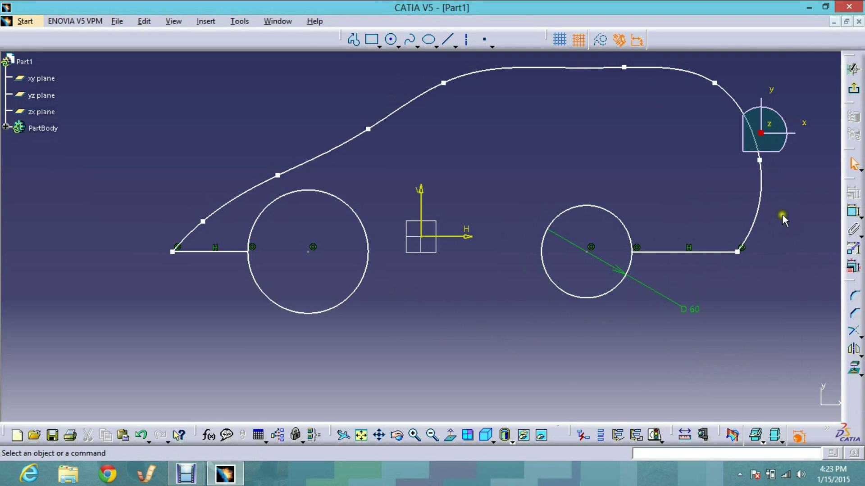
pyautogui.click(445, 41)
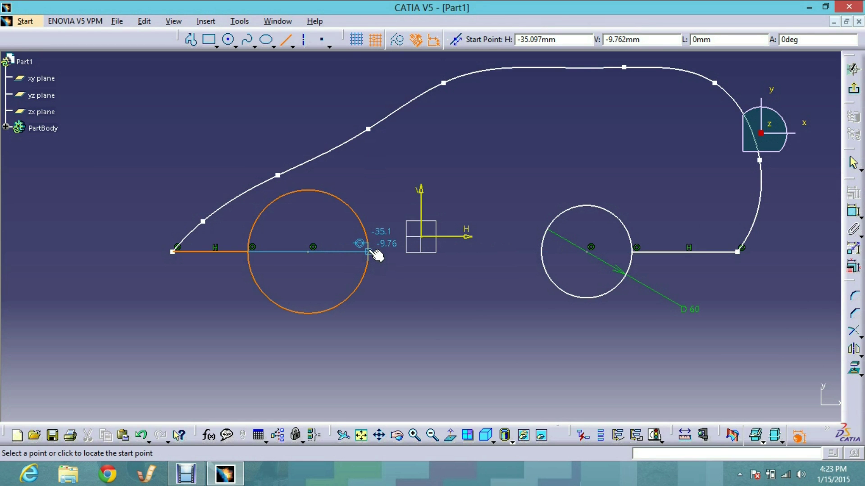
# Step: Draw a straight line from the left wheel's edge to the right wheel's edge
pyautogui.click(369, 252)
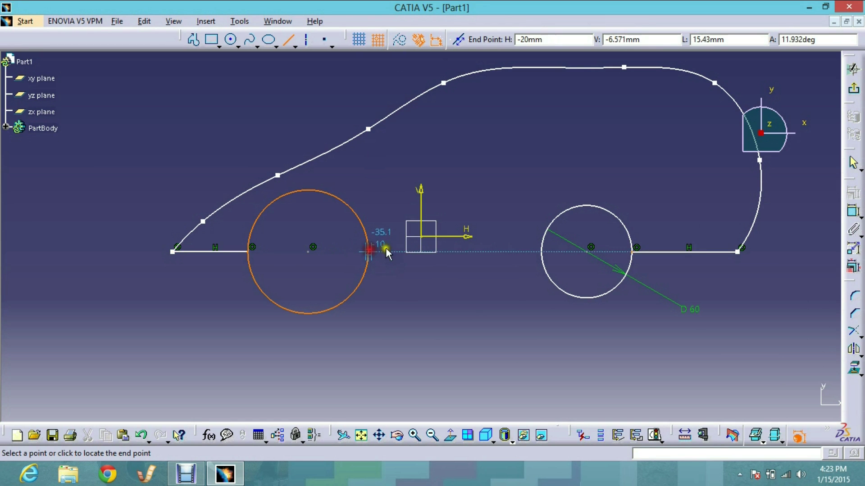
pyautogui.click(541, 252)
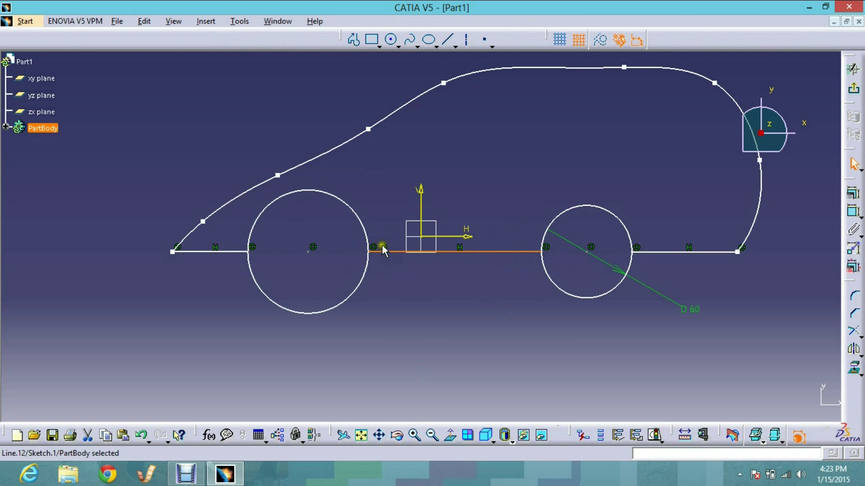
pyautogui.click(455, 252)
pyautogui.click(548, 135)
pyautogui.click(423, 336)
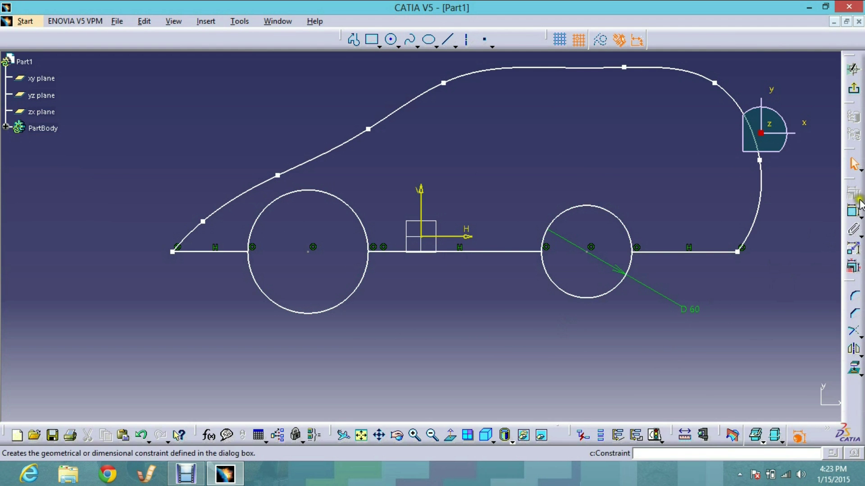
# Step: Add a D 80 diameter dimension to the left wheel circle
pyautogui.click(855, 216)
pyautogui.click(348, 210)
pyautogui.click(421, 310)
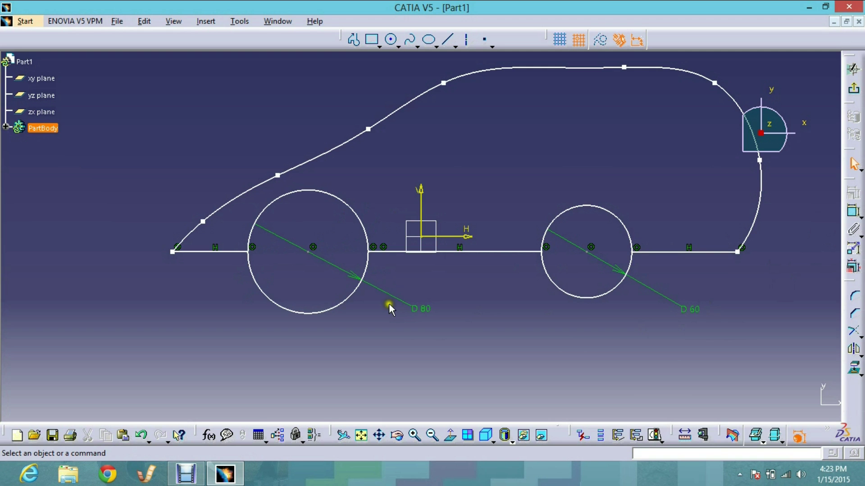
# Step: Set the left wheel circle's diameter to 60 mm
pyautogui.doubleClick(426, 309)
pyautogui.write('60')
pyautogui.press('Return')
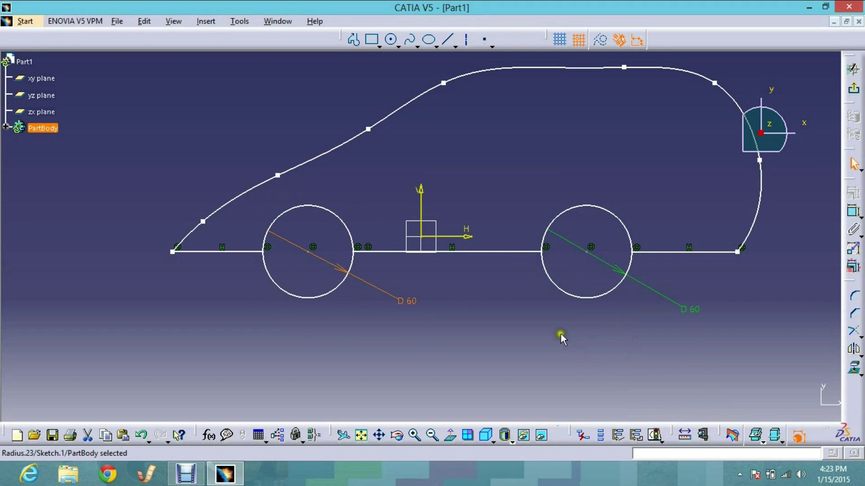
pyautogui.click(505, 331)
# Step: Reshape the car body's front curve and float the Operation toolbar separately
pyautogui.moveTo(205, 221); pyautogui.dragTo(184, 213)
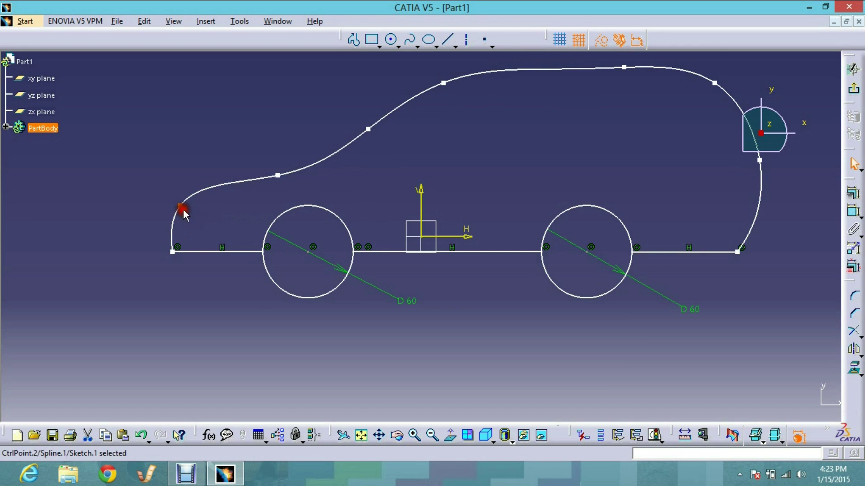
pyautogui.click(176, 251)
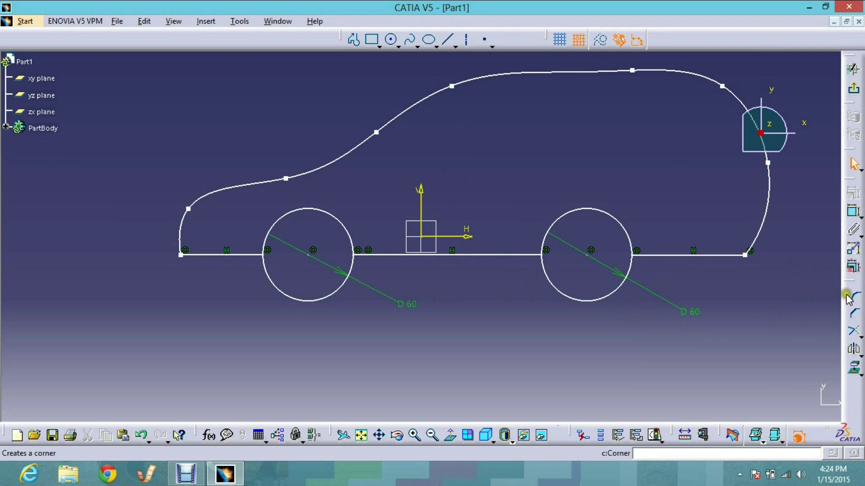
pyautogui.moveTo(850, 284)
pyautogui.mouseDown()
pyautogui.moveTo(765, 292)
pyautogui.moveTo(851, 279)
pyautogui.mouseUp()
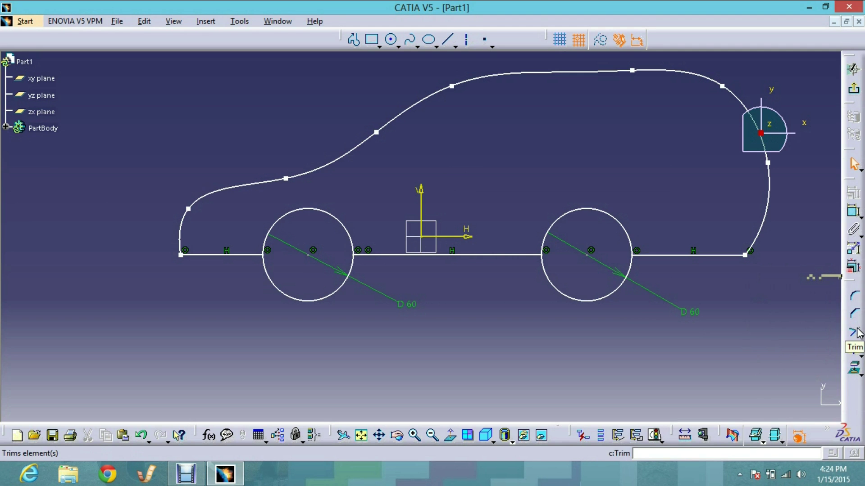
# Step: Quick Trim the lower arcs off the rear and front wheel circles
pyautogui.click(858, 334)
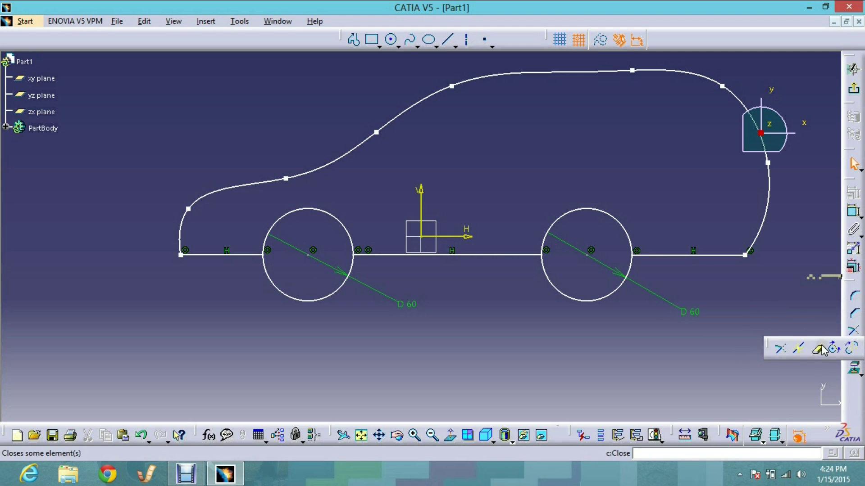
pyautogui.click(821, 349)
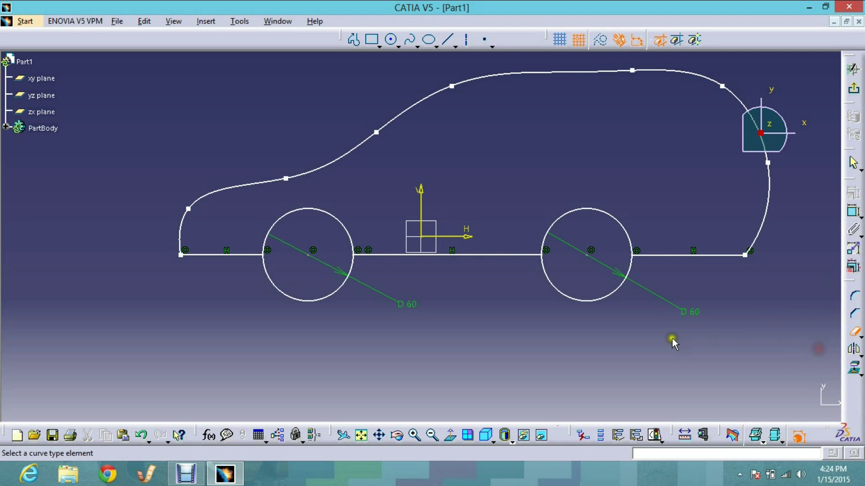
pyautogui.click(589, 304)
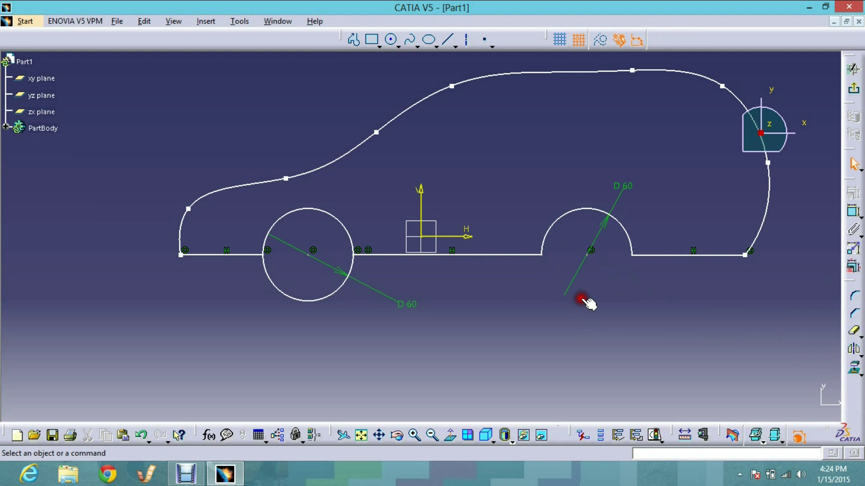
pyautogui.click(339, 287)
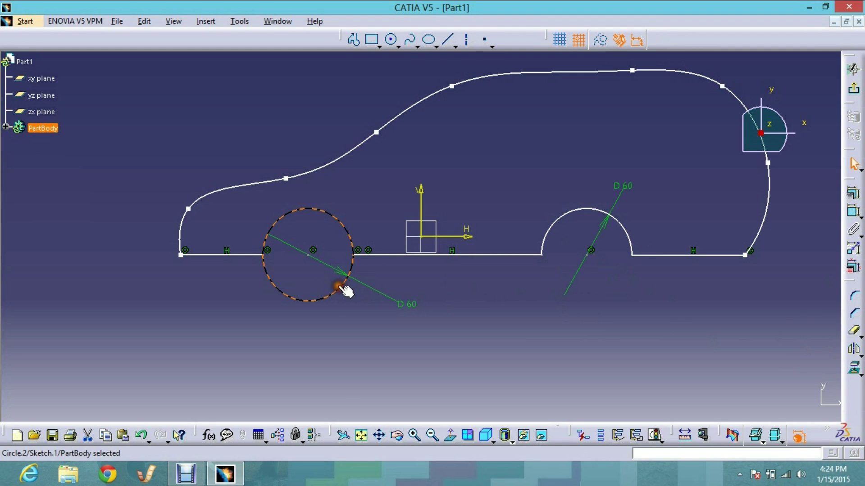
pyautogui.click(534, 309)
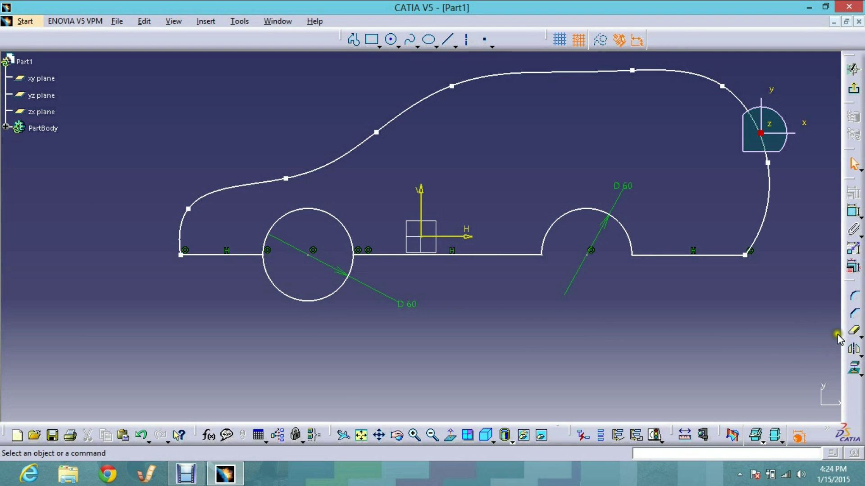
pyautogui.click(854, 334)
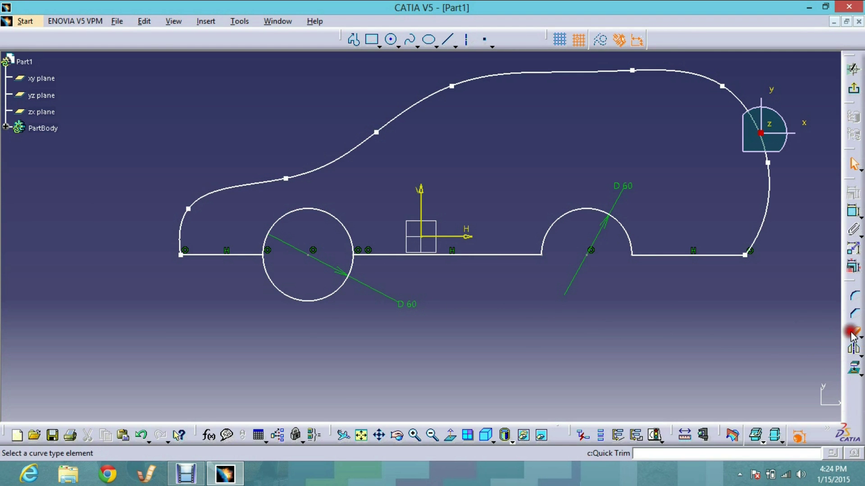
pyautogui.click(306, 301)
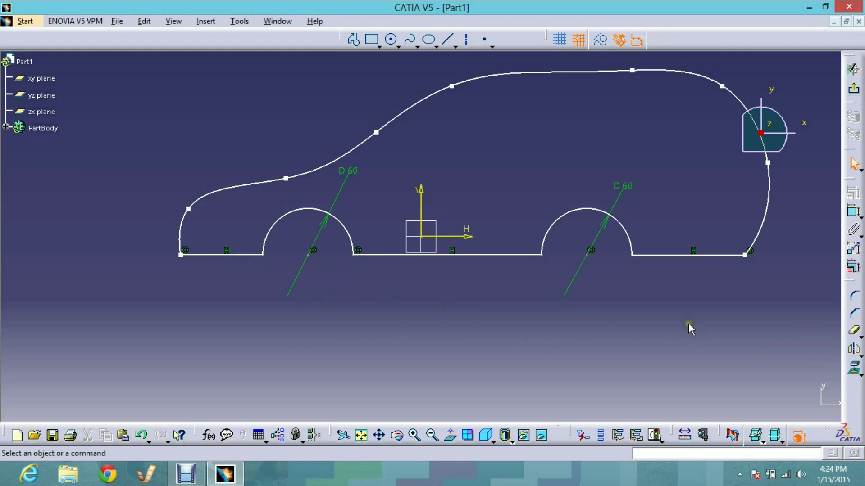
pyautogui.click(390, 40)
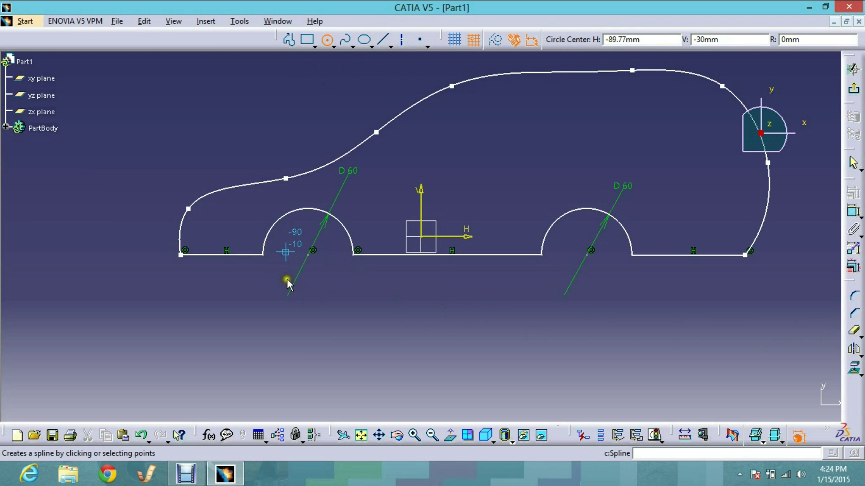
# Step: Draw a wheel circle centred on each of the front and rear arch centres
pyautogui.click(307, 255)
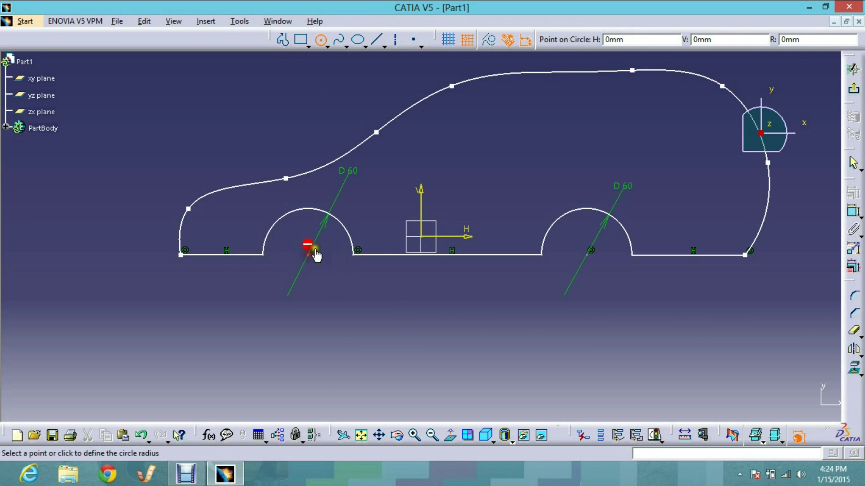
pyautogui.click(326, 238)
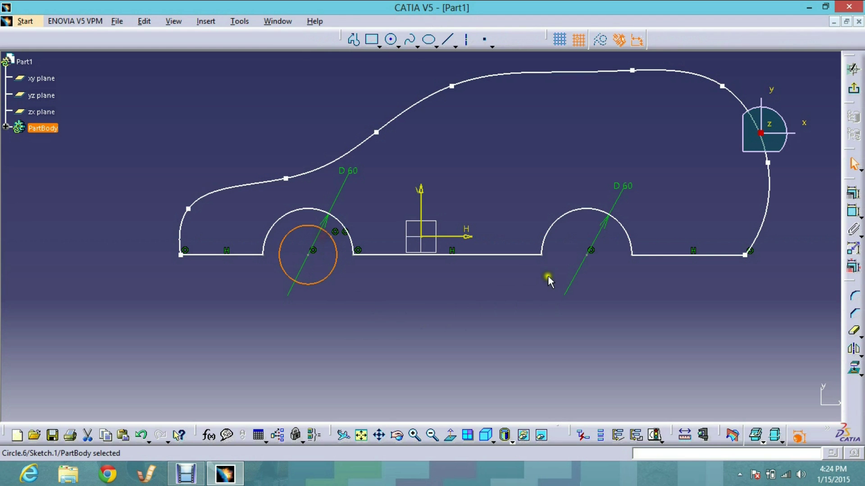
pyautogui.click(390, 40)
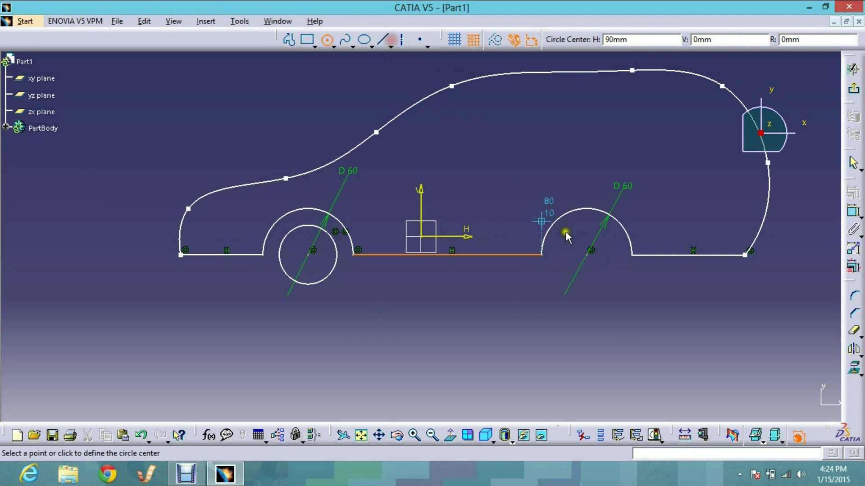
pyautogui.click(586, 255)
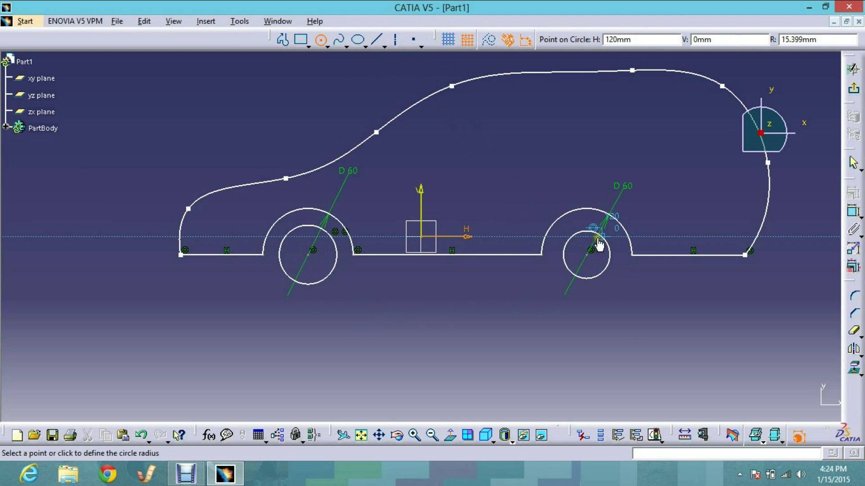
pyautogui.click(603, 239)
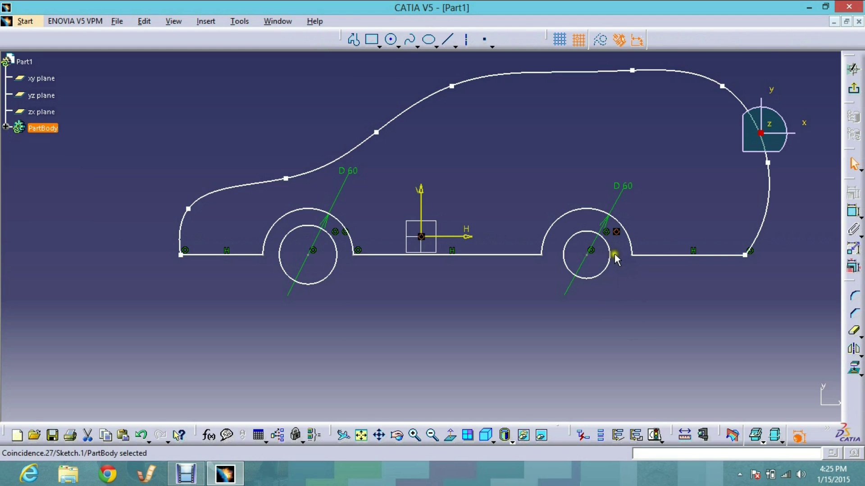
# Step: Delete the unwanted coincidence constraint on the rear arch
pyautogui.click(628, 275)
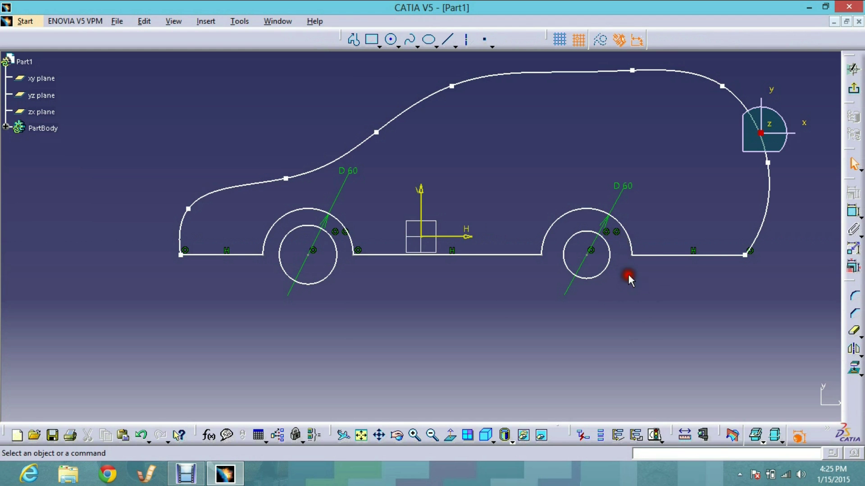
pyautogui.click(617, 232)
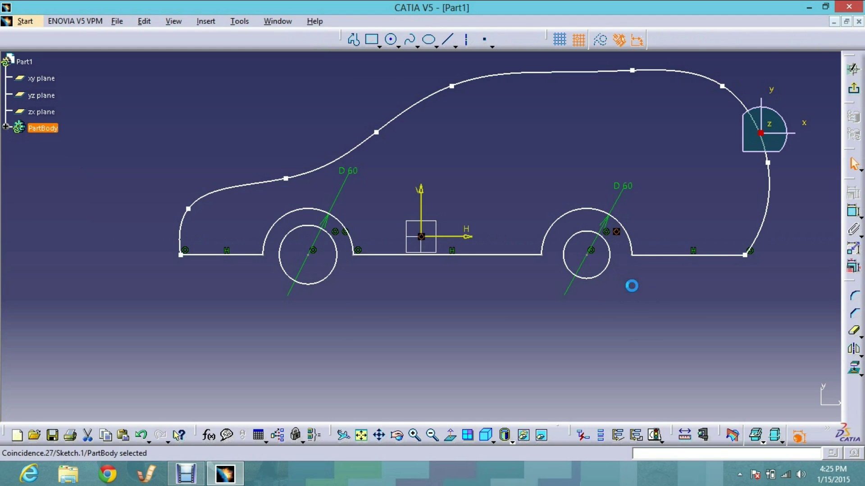
pyautogui.press('Delete')
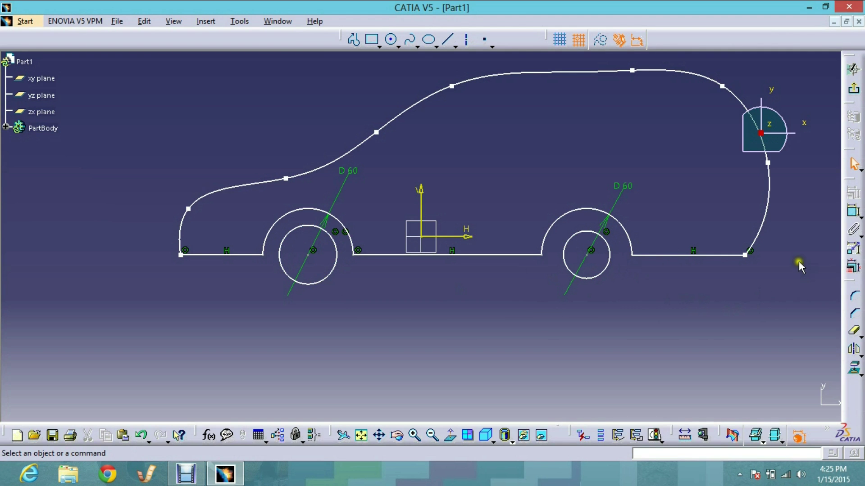
# Step: Add diameter dimensions below the rear and front wheel circles
pyautogui.click(855, 211)
pyautogui.click(603, 271)
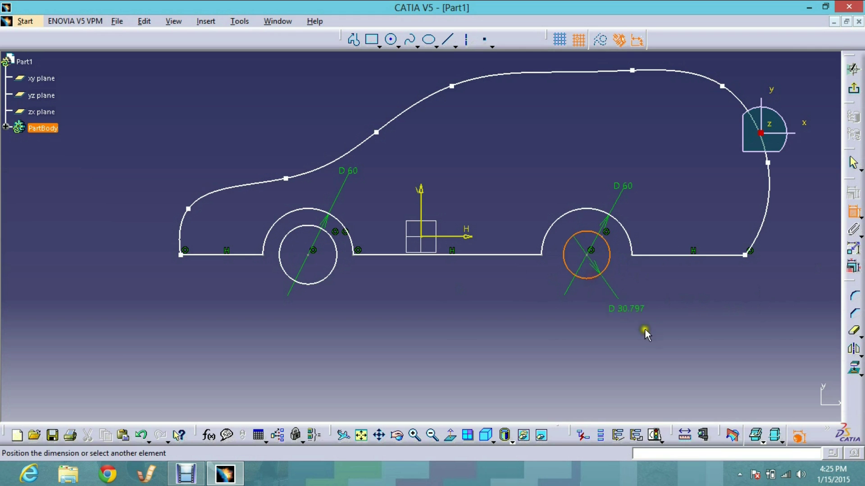
pyautogui.click(660, 334)
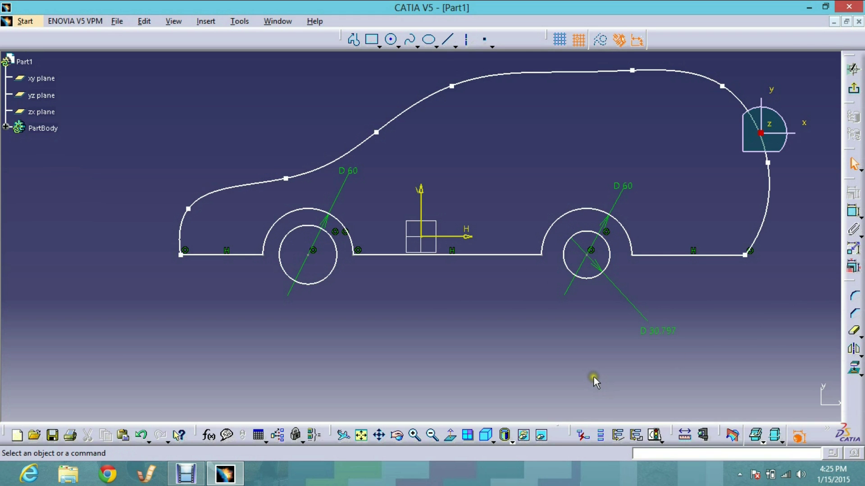
pyautogui.click(854, 212)
pyautogui.click(326, 285)
pyautogui.click(396, 326)
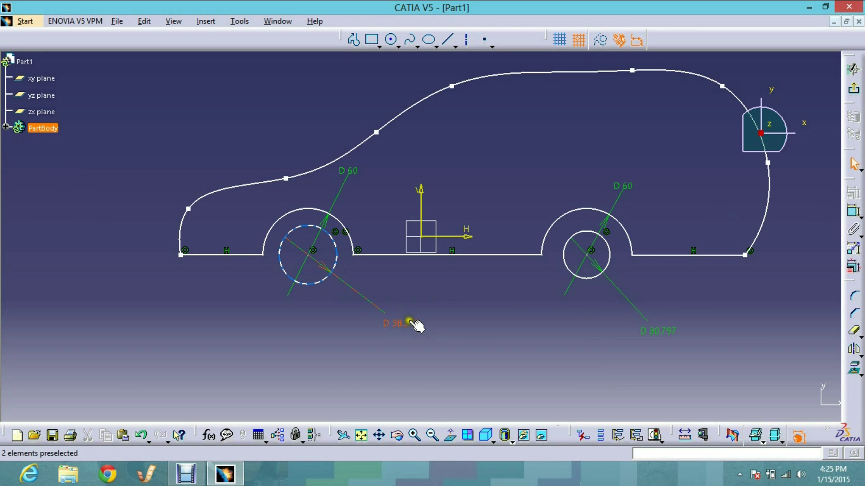
# Step: Change both wheel diameter dimensions to 30
pyautogui.doubleClick(411, 324)
pyautogui.write('30')
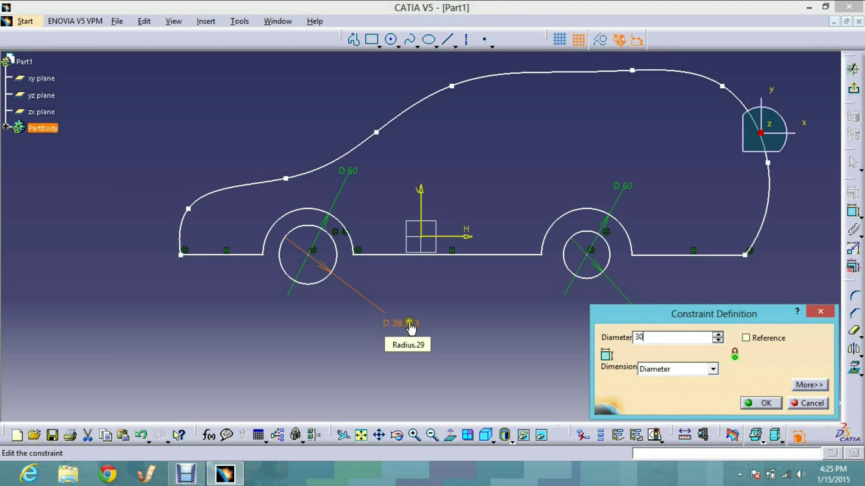
pyautogui.press('Return')
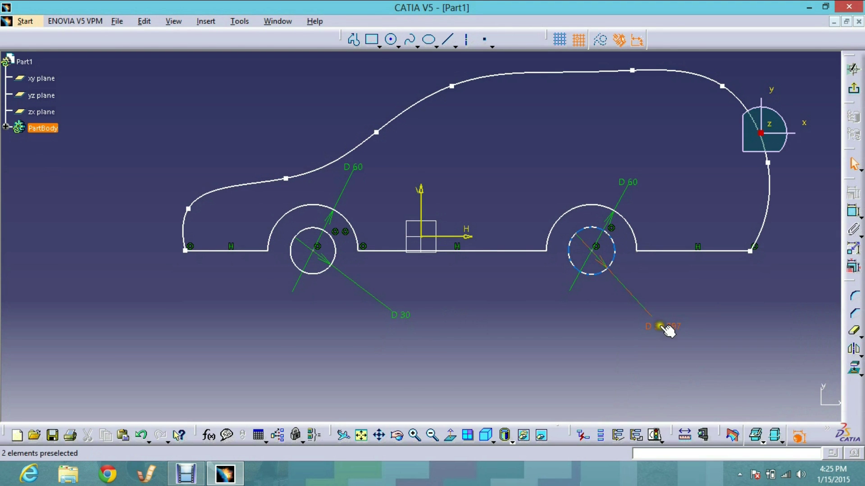
pyautogui.doubleClick(662, 327)
pyautogui.write('3')
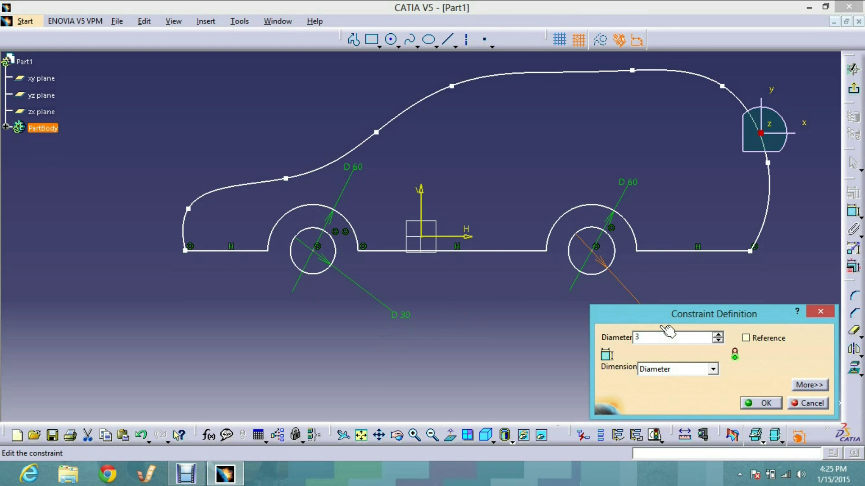
pyautogui.write('0')
pyautogui.press('Return')
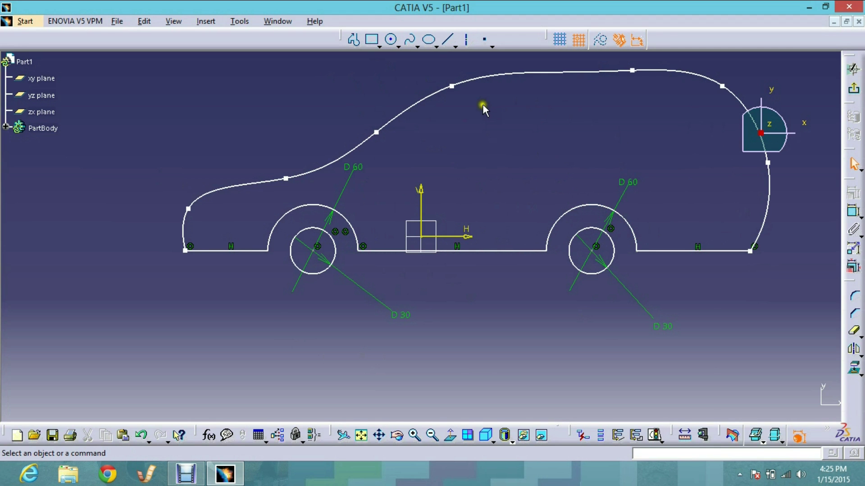
pyautogui.moveTo(506, 183); pyautogui.dragTo(462, 226, button='middle')
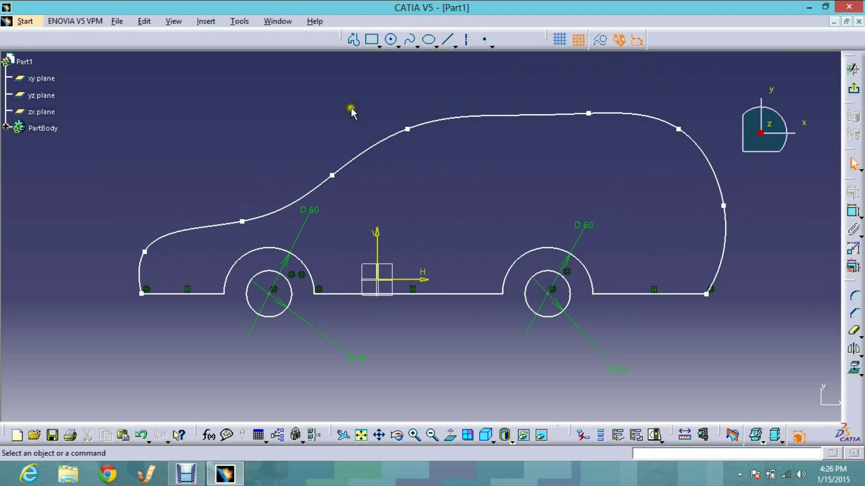
# Step: Dimension both wheel centres from the V axis: rear 113.246, front 71.852
pyautogui.moveTo(433, 158); pyautogui.dragTo(440, 154, button='middle')
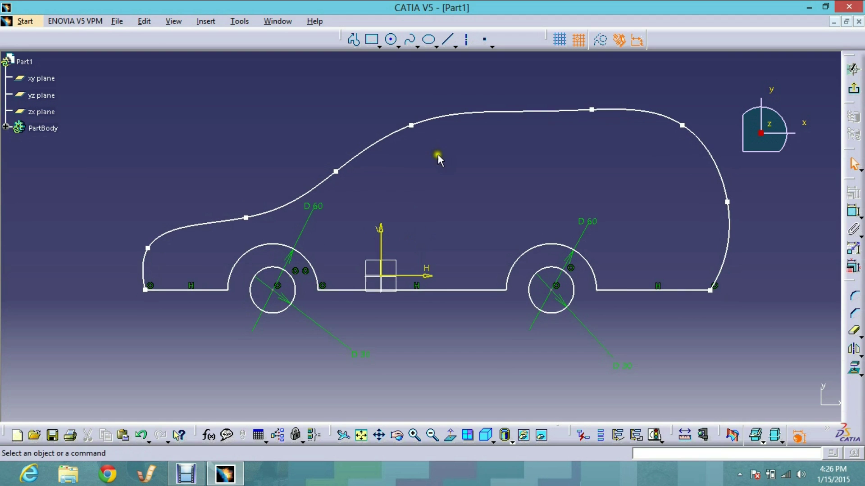
pyautogui.click(854, 213)
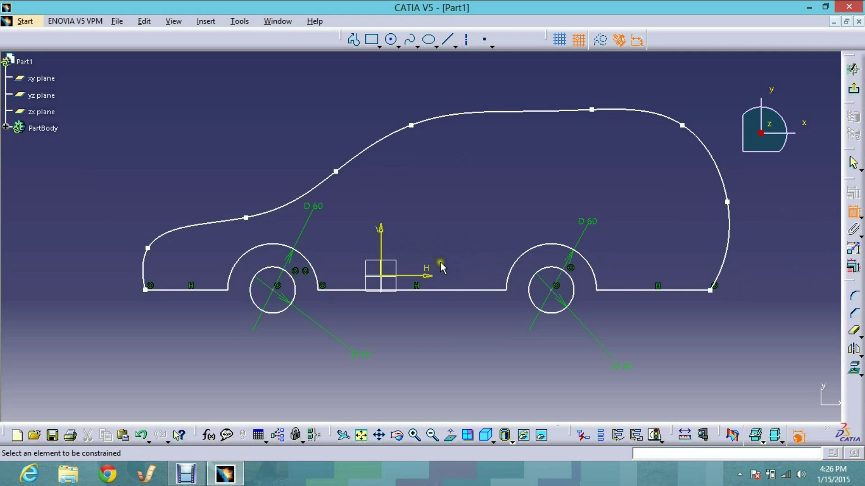
pyautogui.click(381, 232)
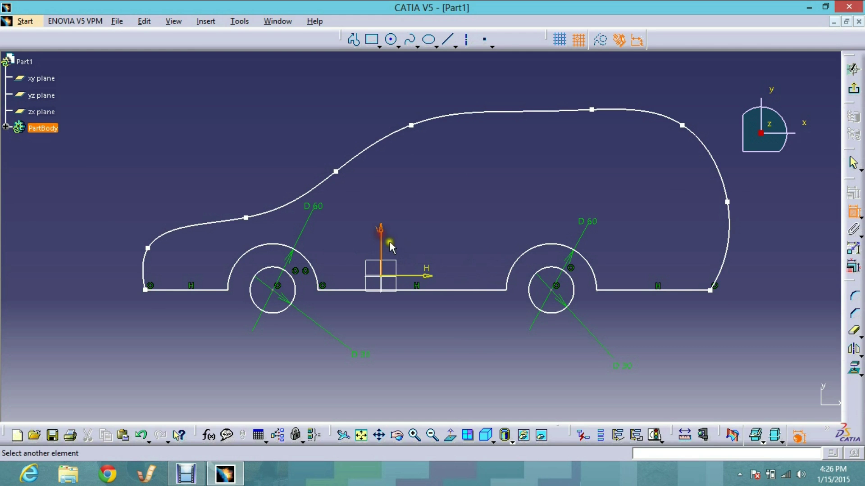
pyautogui.click(556, 286)
pyautogui.click(496, 181)
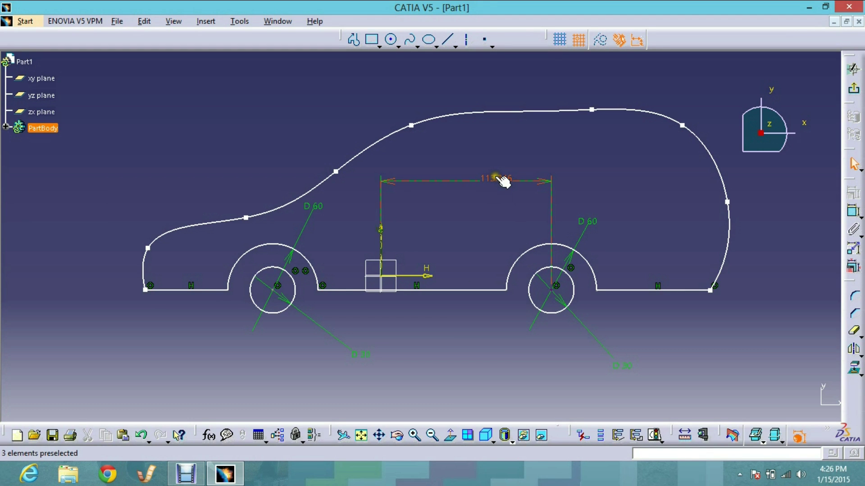
pyautogui.click(849, 215)
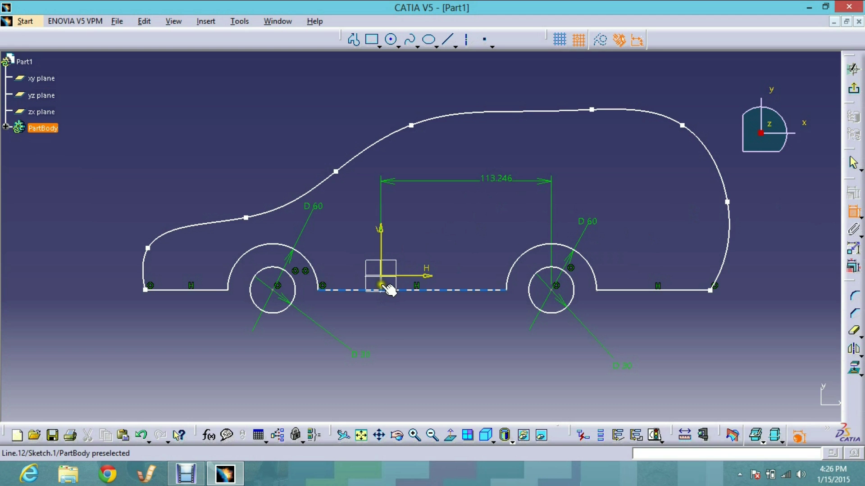
pyautogui.click(381, 264)
pyautogui.click(274, 287)
pyautogui.click(324, 232)
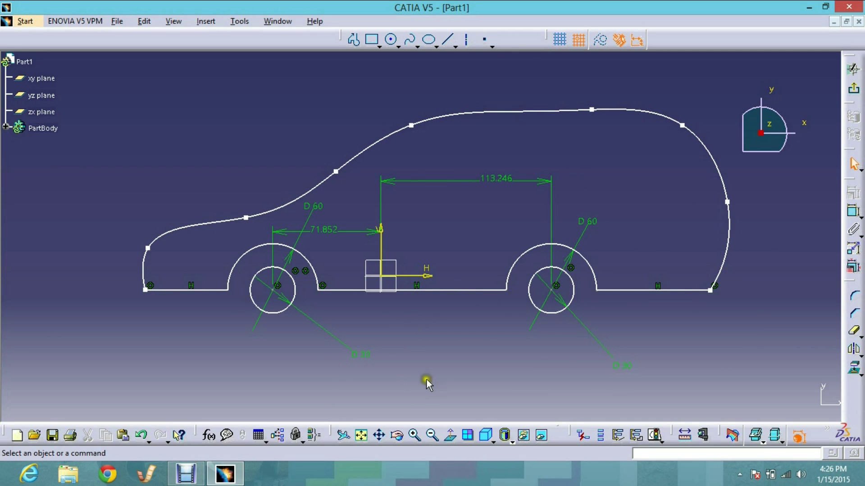
# Step: Rearrange the View toolbar, floating it and docking it back
pyautogui.moveTo(335, 430); pyautogui.dragTo(206, 381)
pyautogui.moveTo(197, 430); pyautogui.dragTo(199, 369)
pyautogui.moveTo(285, 366); pyautogui.dragTo(281, 426)
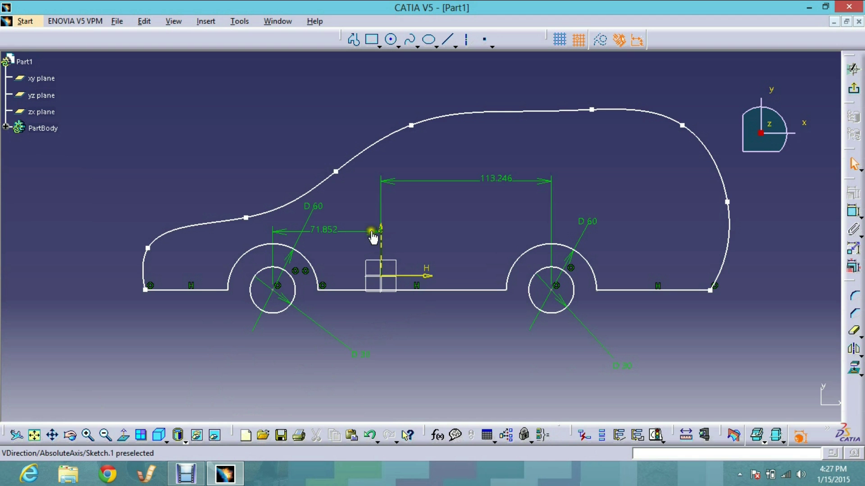
pyautogui.click(87, 435)
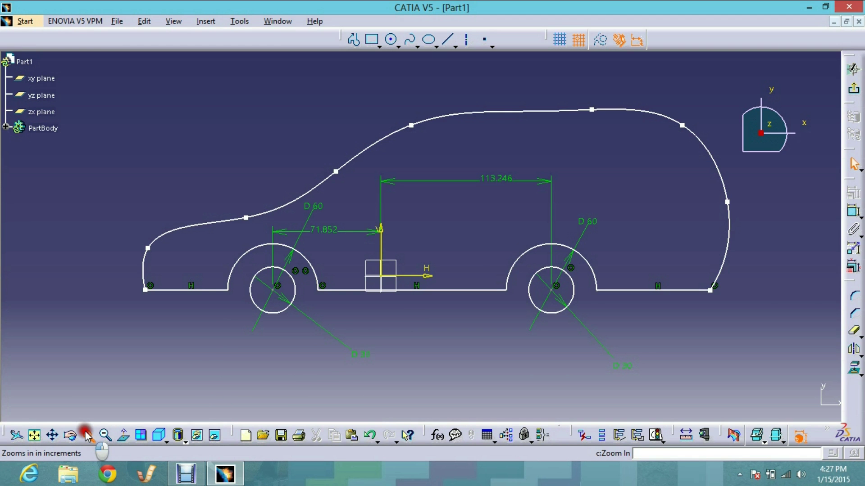
pyautogui.click(88, 435)
pyautogui.click(87, 435)
pyautogui.click(88, 435)
pyautogui.click(88, 435)
pyautogui.click(88, 435)
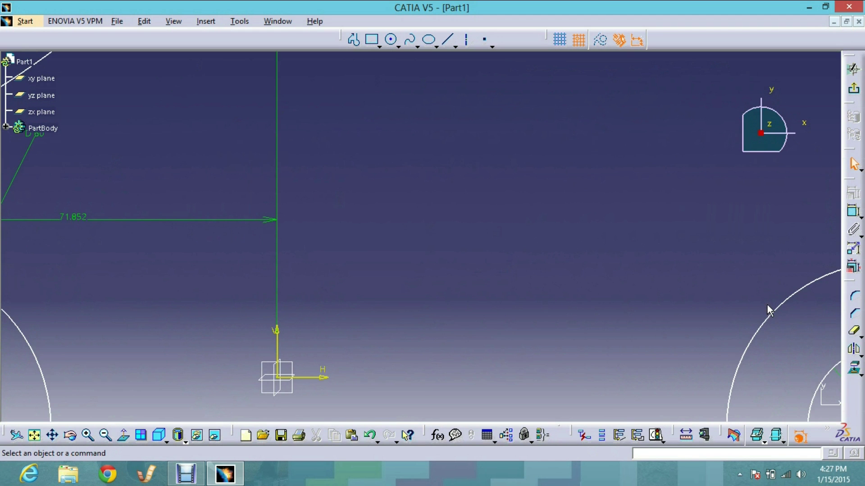
pyautogui.click(38, 435)
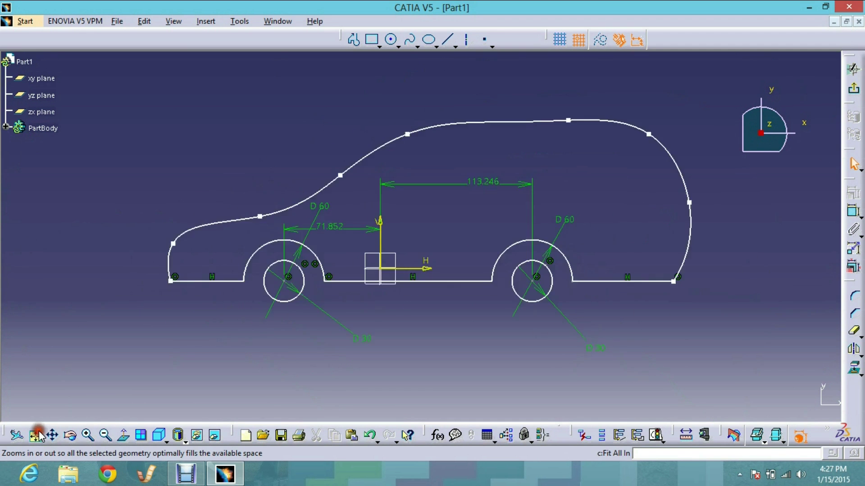
pyautogui.click(87, 435)
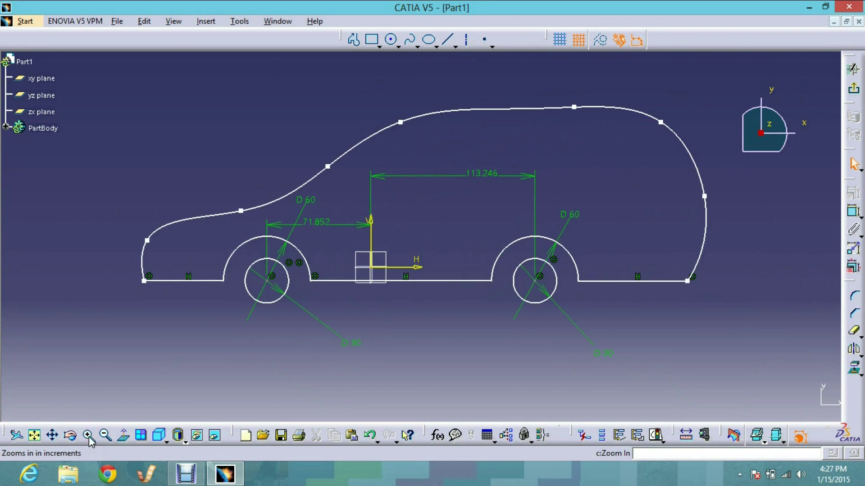
pyautogui.click(53, 435)
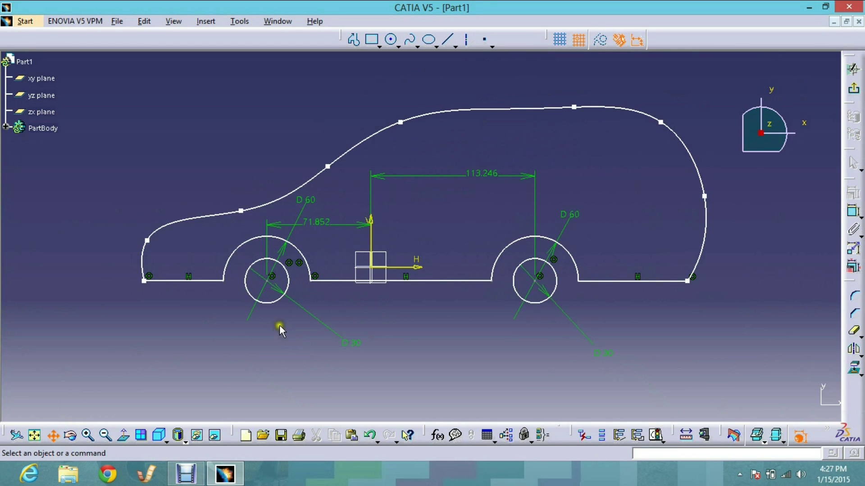
pyautogui.moveTo(285, 321)
pyautogui.mouseDown()
pyautogui.moveTo(216, 341)
pyautogui.moveTo(271, 328)
pyautogui.moveTo(256, 333)
pyautogui.mouseUp()
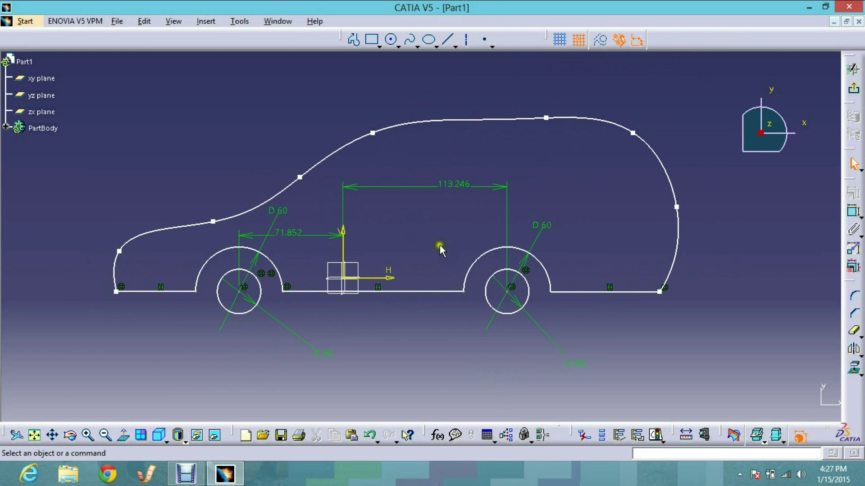
pyautogui.moveTo(440, 229)
pyautogui.mouseDown(button='middle')
pyautogui.moveTo(430, 250)
pyautogui.moveTo(338, 247)
pyautogui.moveTo(481, 226)
pyautogui.moveTo(455, 276)
pyautogui.moveTo(442, 280)
pyautogui.moveTo(448, 259)
pyautogui.mouseUp(button='middle')
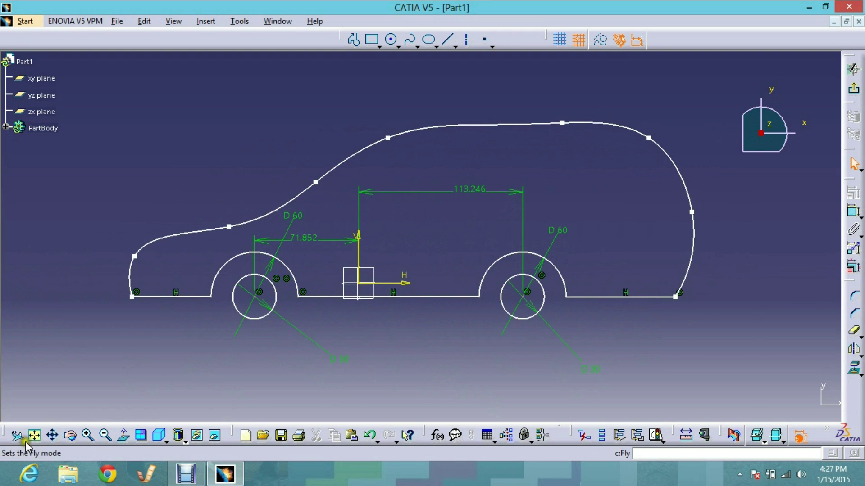
# Step: Orbit the car sketch into a tilted 3D perspective, zooming out and back in
pyautogui.click(71, 436)
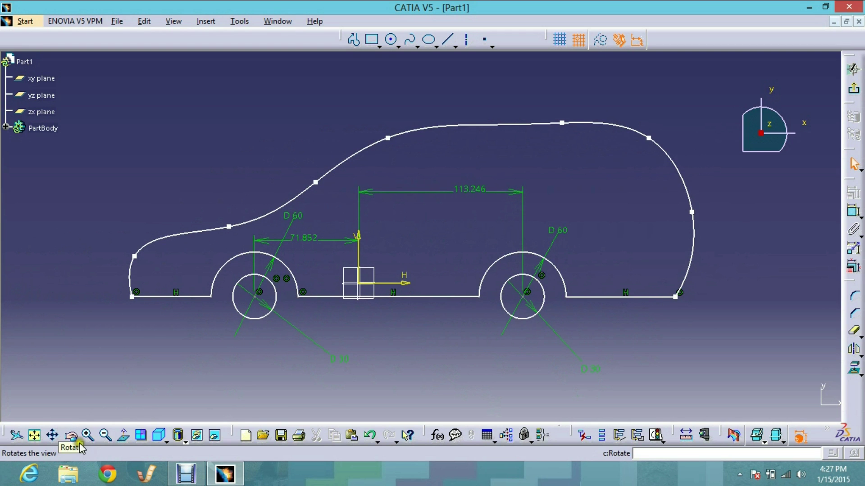
pyautogui.moveTo(486, 293)
pyautogui.mouseDown()
pyautogui.moveTo(465, 253)
pyautogui.moveTo(434, 235)
pyautogui.mouseUp()
pyautogui.moveTo(484, 261)
pyautogui.mouseDown(button='middle')
pyautogui.moveTo(465, 288)
pyautogui.moveTo(460, 258)
pyautogui.moveTo(428, 271)
pyautogui.mouseUp(button='middle')
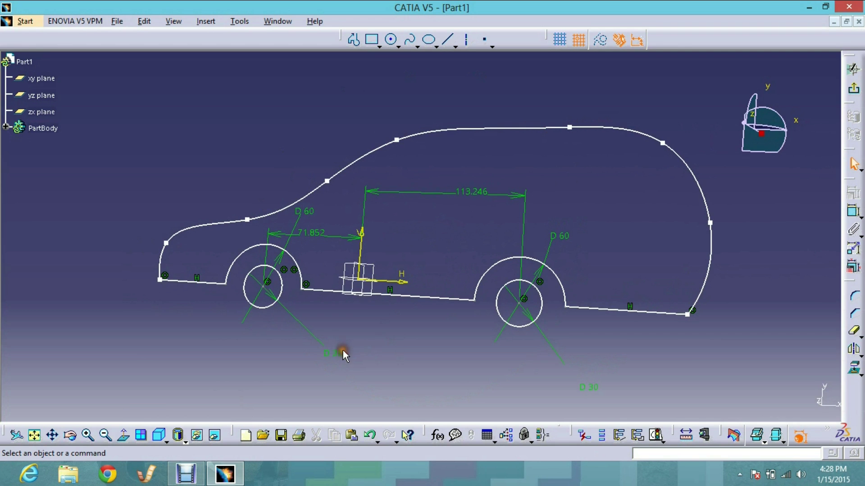
pyautogui.hotkey('ctrl', 'pagedown')
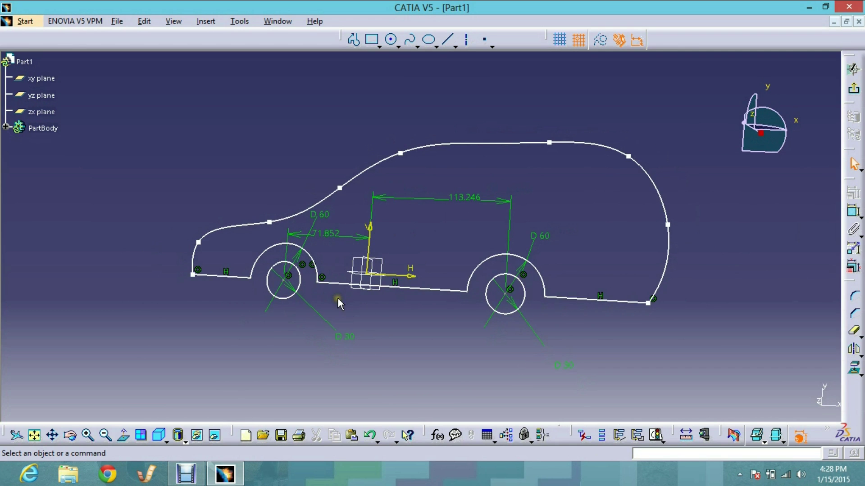
pyautogui.moveTo(341, 276); pyautogui.dragTo(342, 273, button='middle')
pyautogui.moveTo(341, 274)
pyautogui.mouseDown(button='middle')
pyautogui.moveTo(253, 272)
pyautogui.moveTo(282, 293)
pyautogui.moveTo(369, 293)
pyautogui.moveTo(384, 333)
pyautogui.moveTo(403, 294)
pyautogui.mouseUp(button='middle')
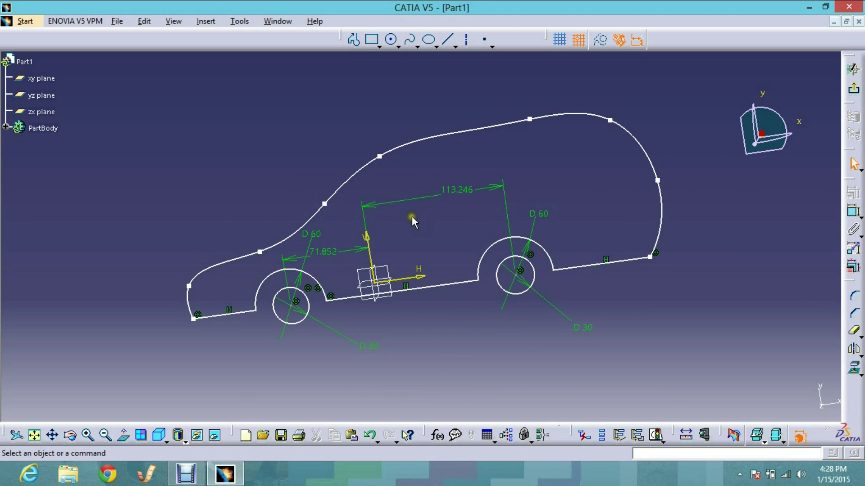
pyautogui.moveTo(412, 216)
pyautogui.mouseDown(button='middle')
pyautogui.moveTo(416, 252)
pyautogui.moveTo(449, 166)
pyautogui.moveTo(449, 211)
pyautogui.moveTo(451, 190)
pyautogui.moveTo(412, 272)
pyautogui.moveTo(415, 243)
pyautogui.mouseUp(button='middle')
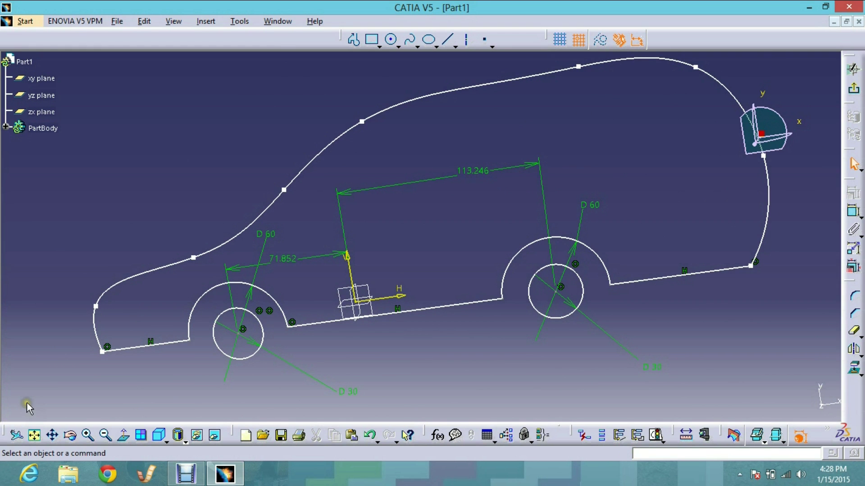
pyautogui.click(17, 437)
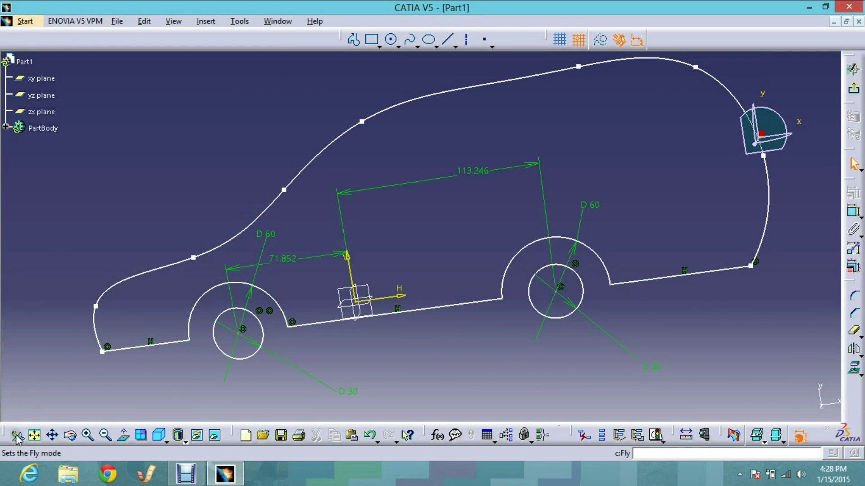
# Step: Switch to Fly mode and turn the viewpoint with Turn Head
pyautogui.click(17, 437)
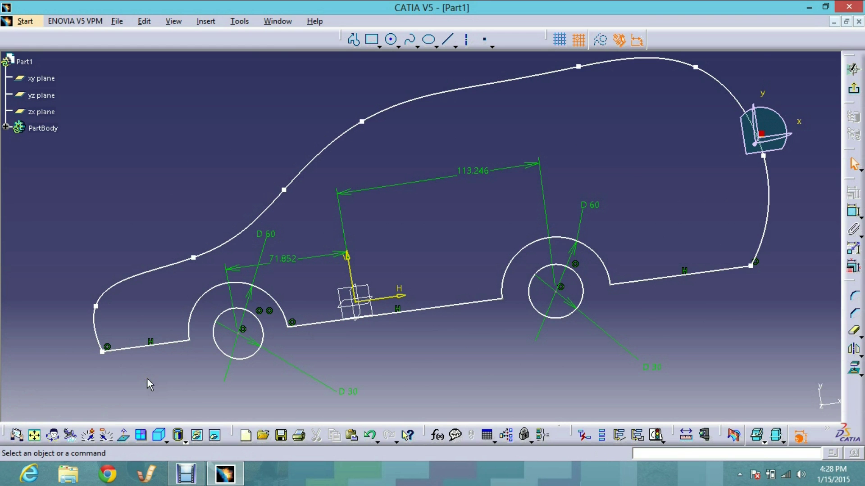
pyautogui.click(14, 438)
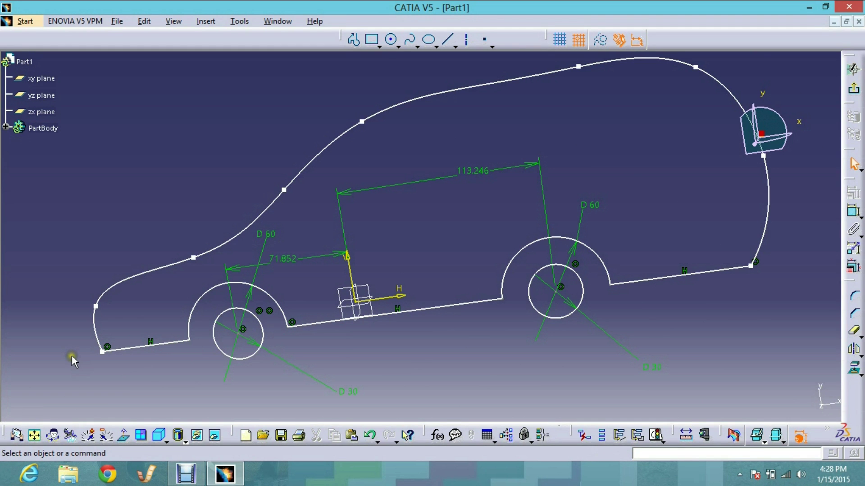
pyautogui.click(52, 444)
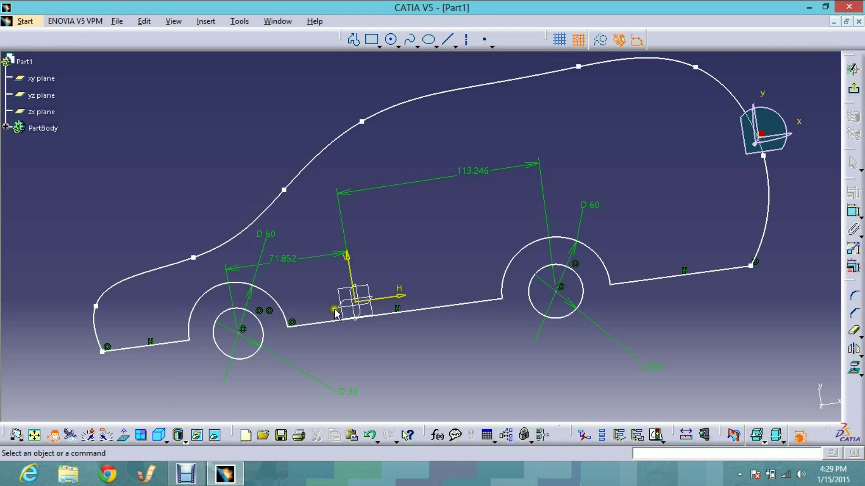
pyautogui.moveTo(436, 272)
pyautogui.mouseDown()
pyautogui.moveTo(459, 266)
pyautogui.moveTo(408, 276)
pyautogui.moveTo(417, 283)
pyautogui.moveTo(487, 257)
pyautogui.moveTo(452, 265)
pyautogui.mouseUp()
# Step: Fly closer to the car sketch, then return to Examine mode
pyautogui.click(69, 439)
pyautogui.click(68, 436)
pyautogui.moveTo(421, 347); pyautogui.dragTo(421, 325)
pyautogui.click(70, 436)
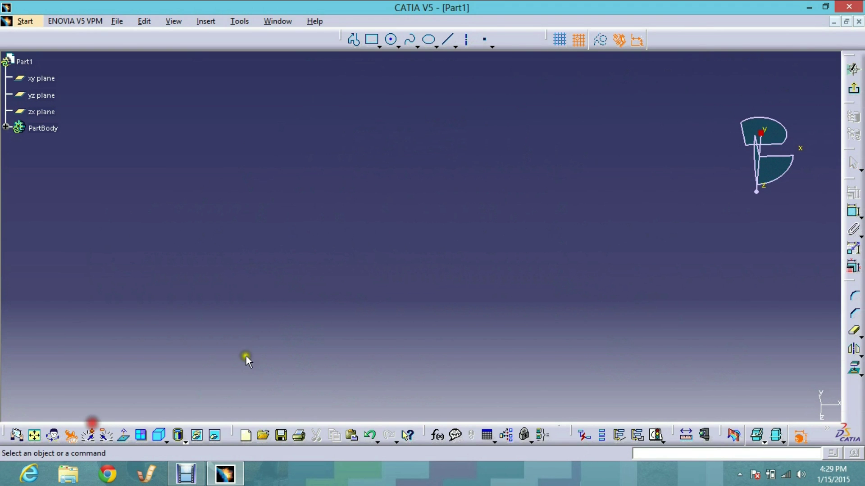
pyautogui.moveTo(434, 295)
pyautogui.mouseDown()
pyautogui.moveTo(442, 314)
pyautogui.moveTo(424, 135)
pyautogui.moveTo(347, 101)
pyautogui.moveTo(391, 150)
pyautogui.moveTo(388, 141)
pyautogui.moveTo(406, 225)
pyautogui.mouseUp()
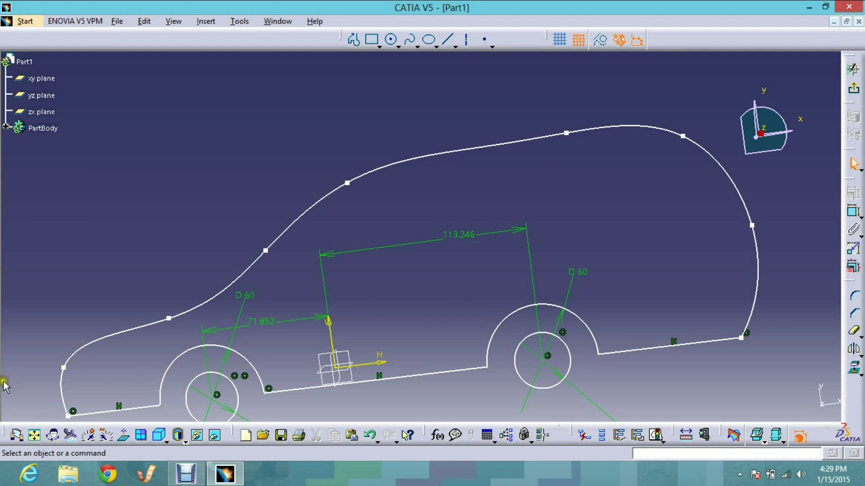
pyautogui.click(16, 435)
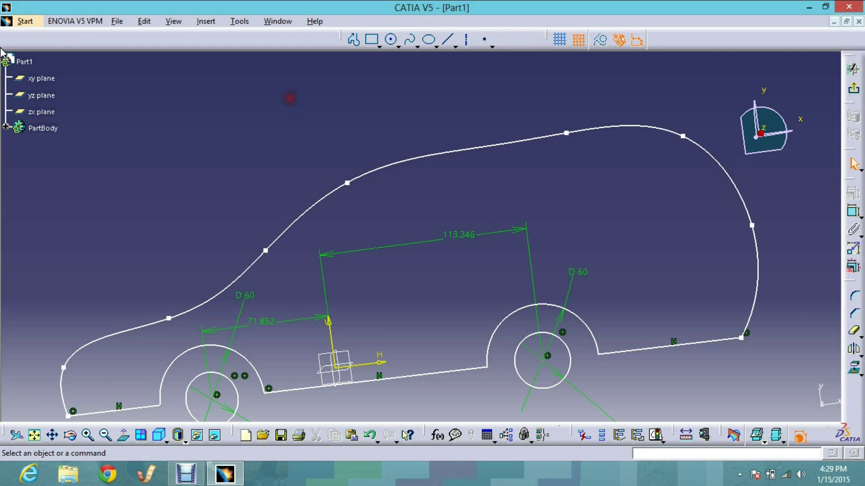
pyautogui.click(116, 22)
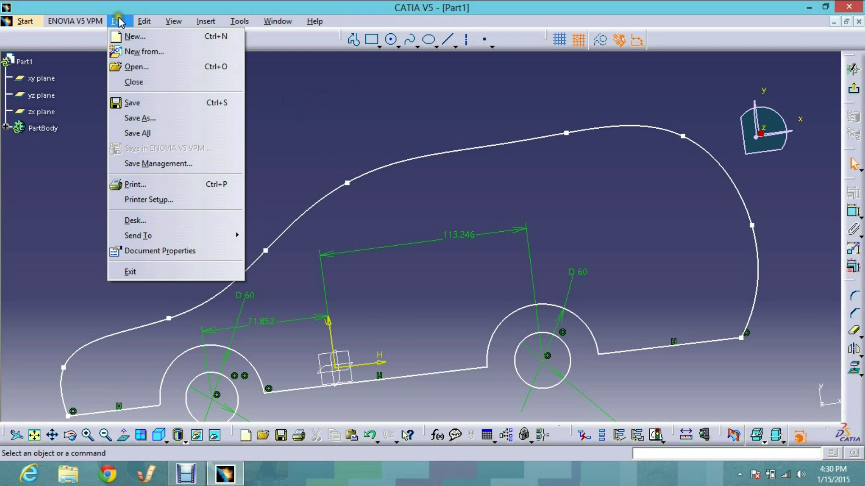
# Step: Choose File > Save As to save Part1 under a new name
pyautogui.click(142, 118)
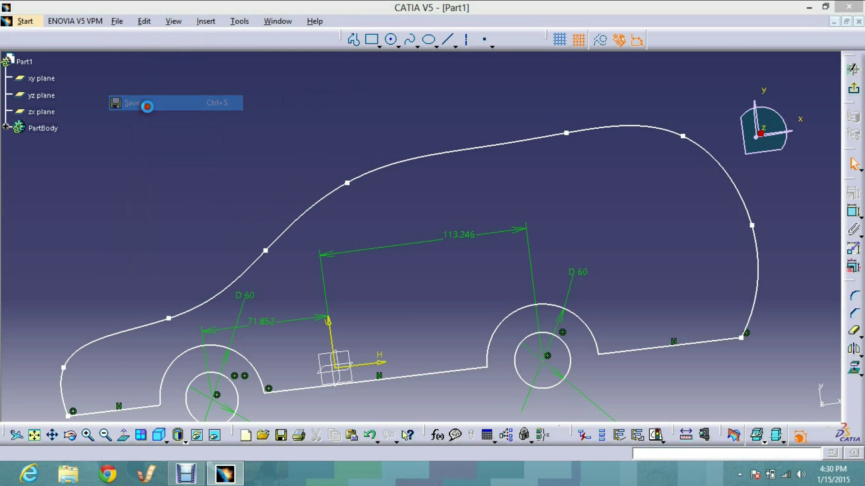